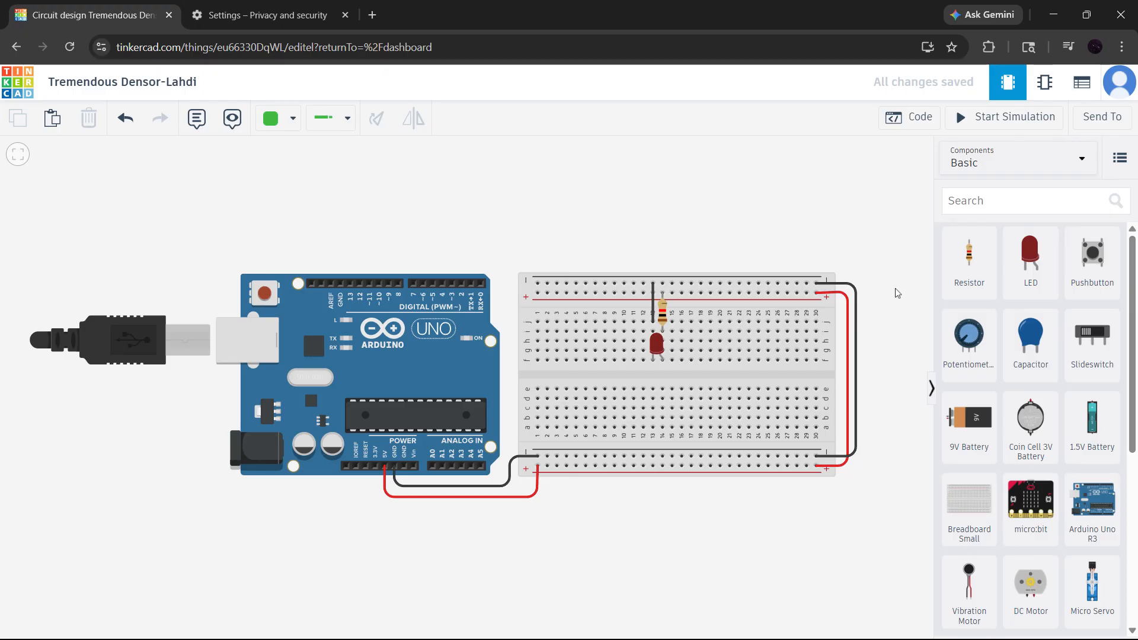
- Move the resistor off the breadboard and connect the upper negative and positive rails with a wire at column 28
left_click_drag(667, 312, 695, 237)
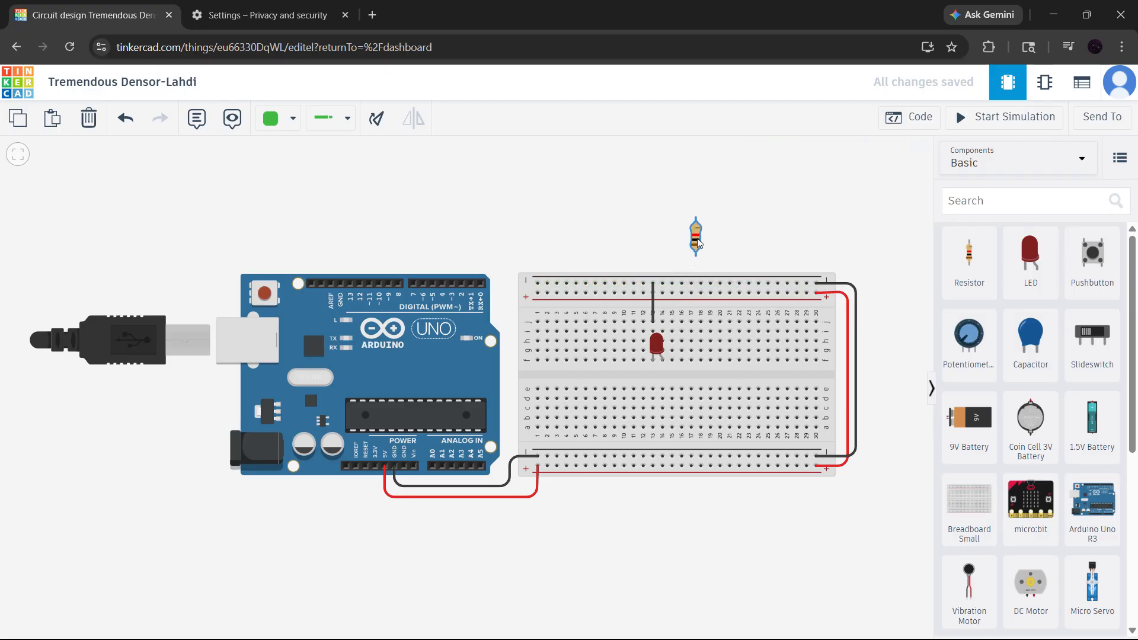
left_click(796, 294)
left_click(818, 248)
scroll(811, 272, "up", 3)
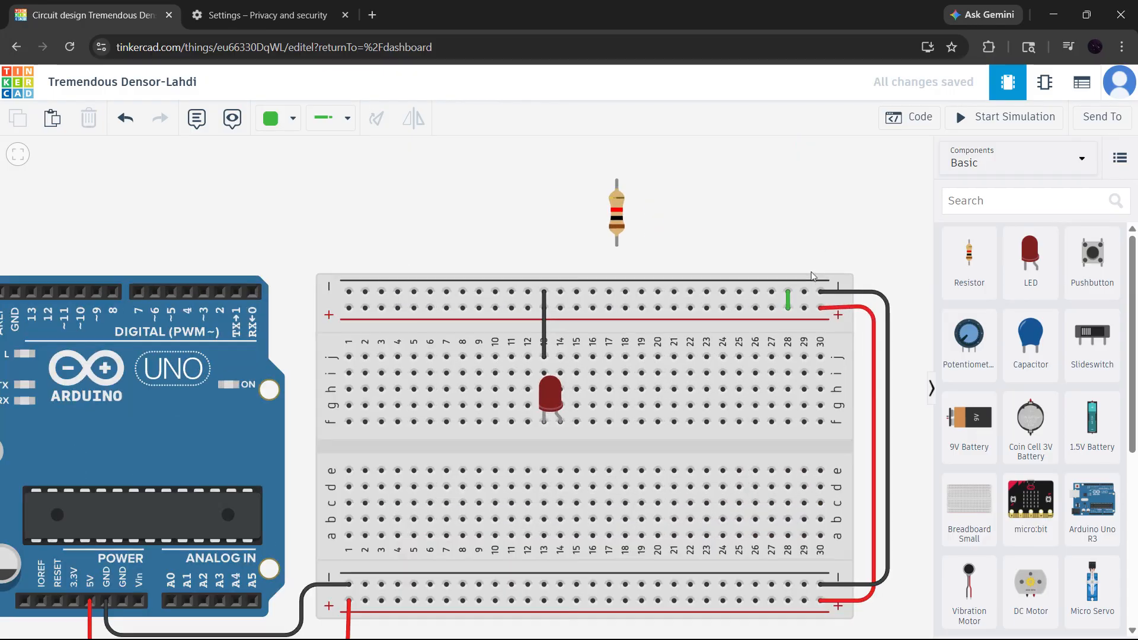
scroll(811, 271, "up", 2)
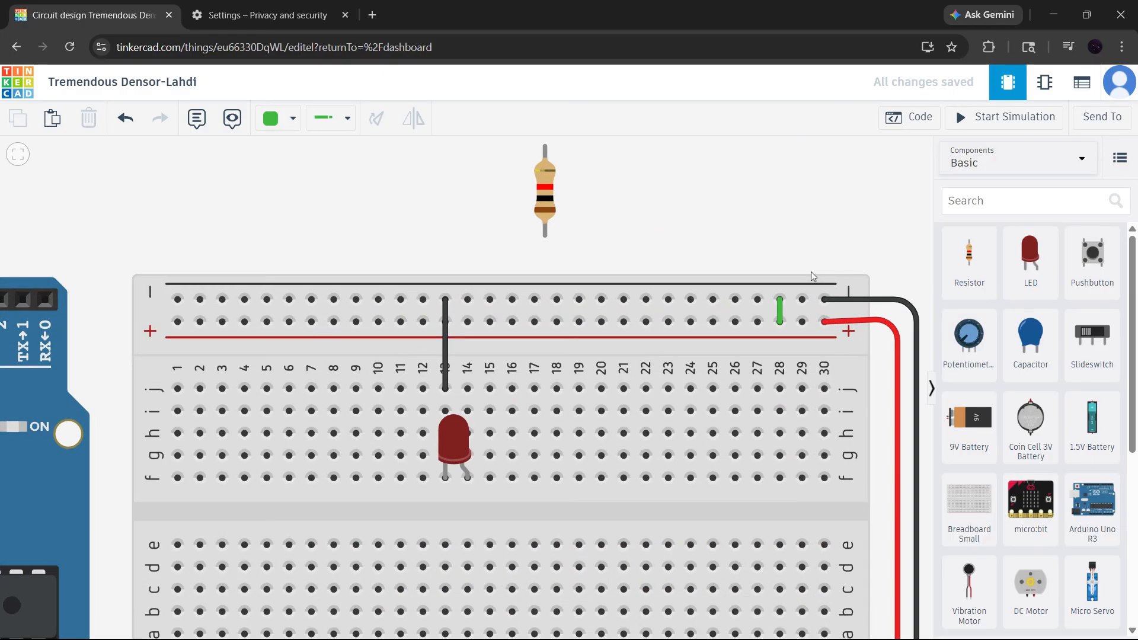
- Run the simulation to check how the circuit behaves with the upper power rails bridged, and stop it
left_click(978, 123)
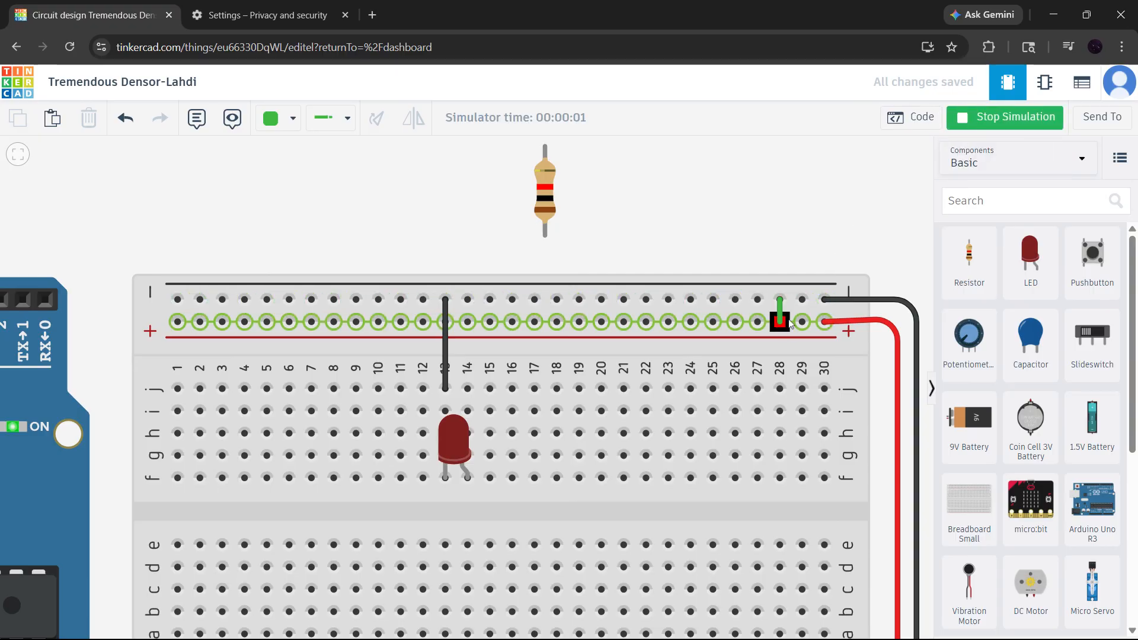
scroll(789, 323, "down", 3)
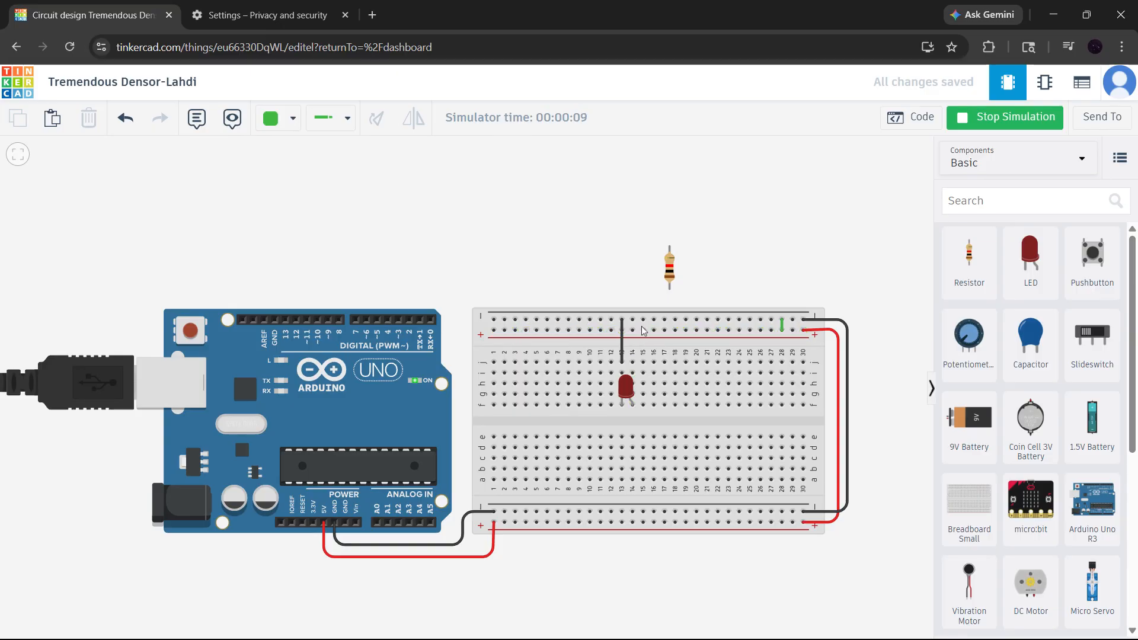
left_click(964, 122)
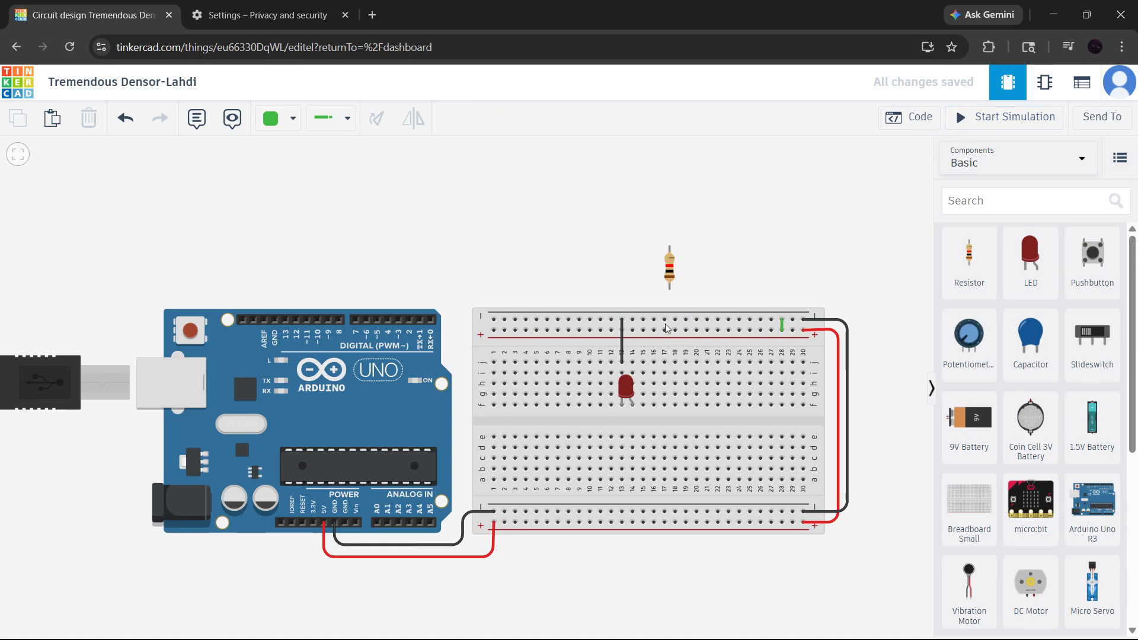
- Wire the upper positive rail to the LED's column 14 at row j and colour the wire red
left_click(633, 330)
left_click(632, 362)
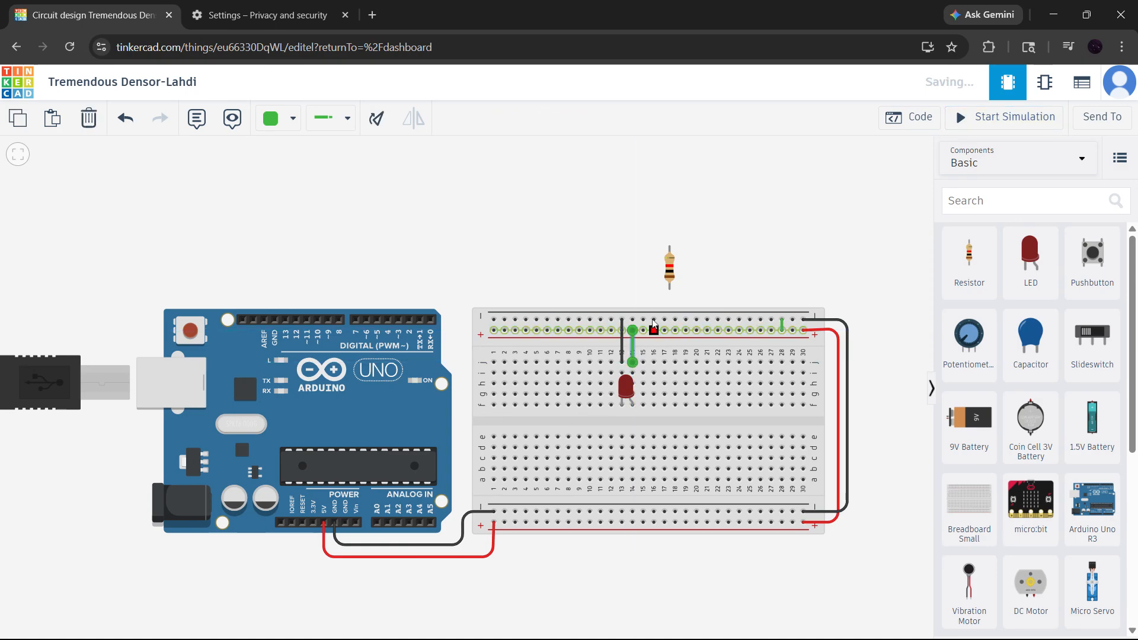
key("2")
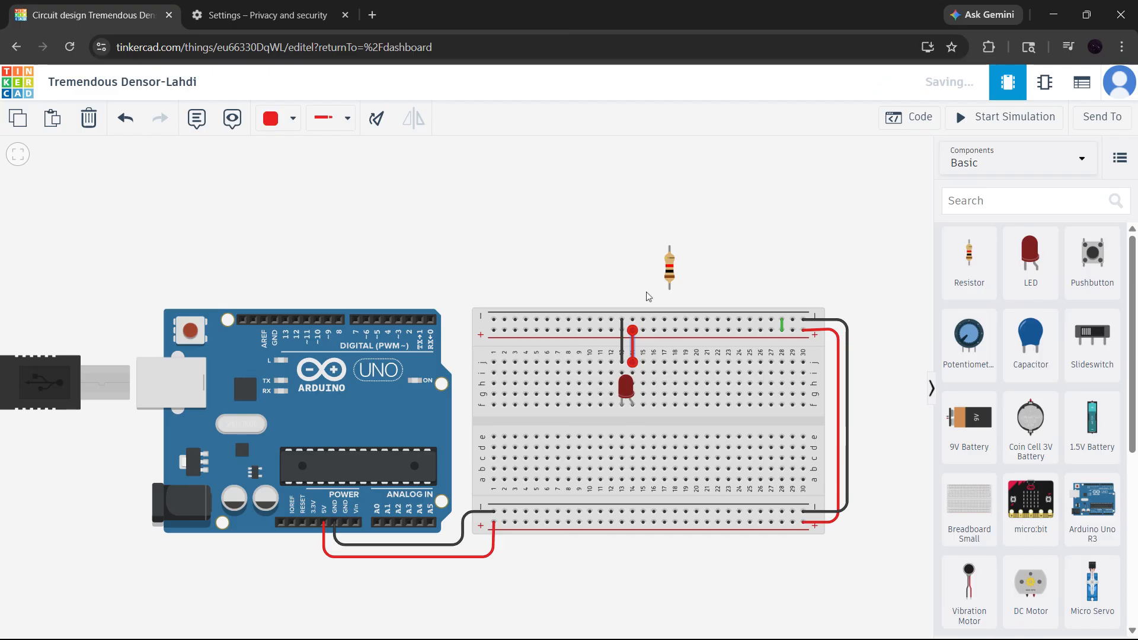
left_click(636, 294)
scroll(652, 314, "up", 2)
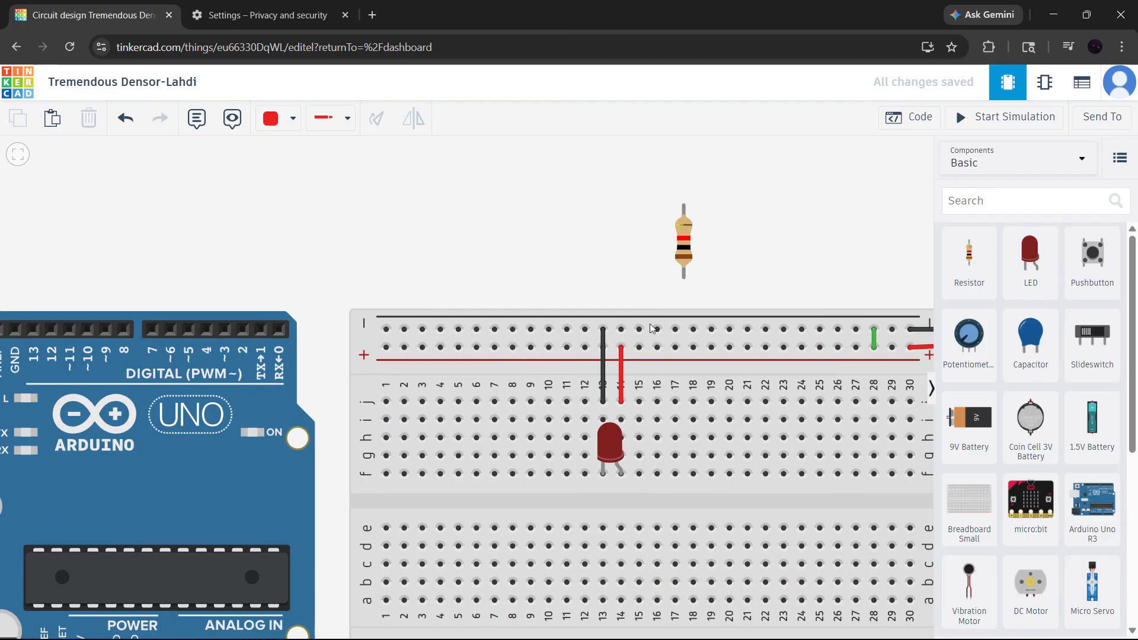
left_click_drag(738, 421, 672, 378)
key("ctrl+z")
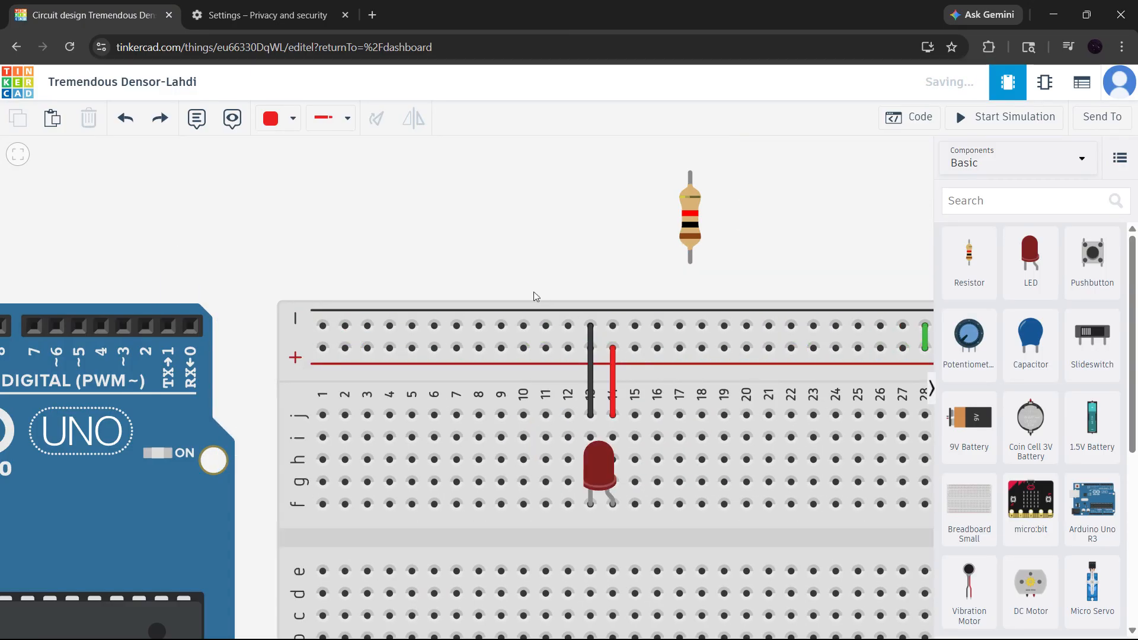
- Delete the green wire bridging the upper power rails at column 28
scroll(563, 274, "down", 2)
left_click_drag(722, 227, 704, 207)
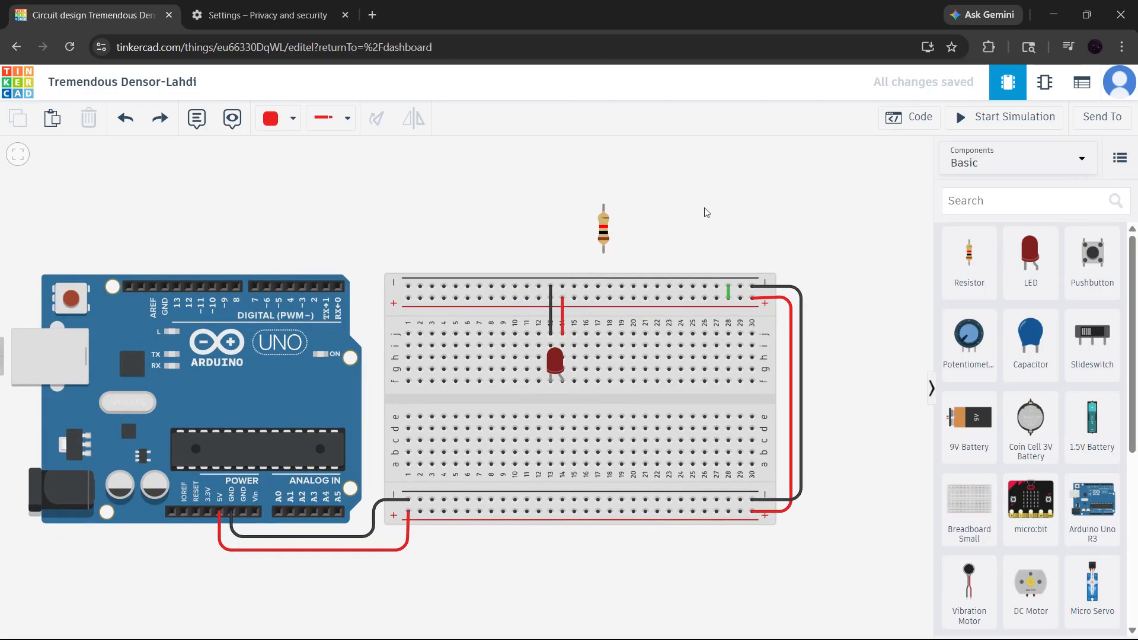
left_click(728, 297)
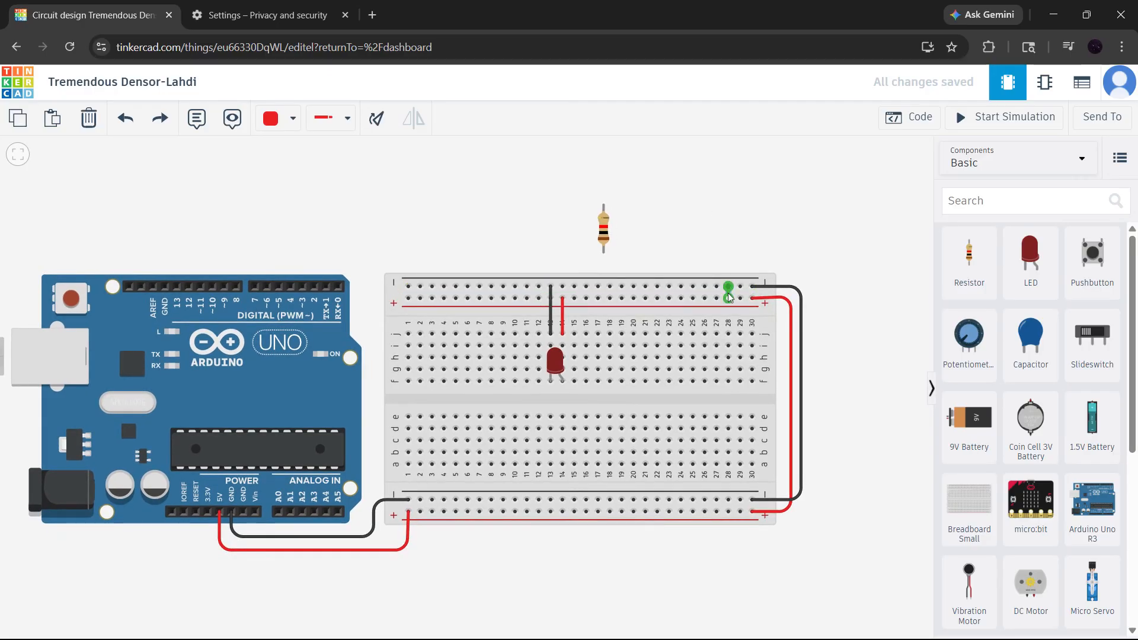
key("Delete")
- Run the simulation with the LED wired without a resistor, inspect the LED's current warning, and stop it
left_click(1005, 116)
scroll(587, 362, "up", 2)
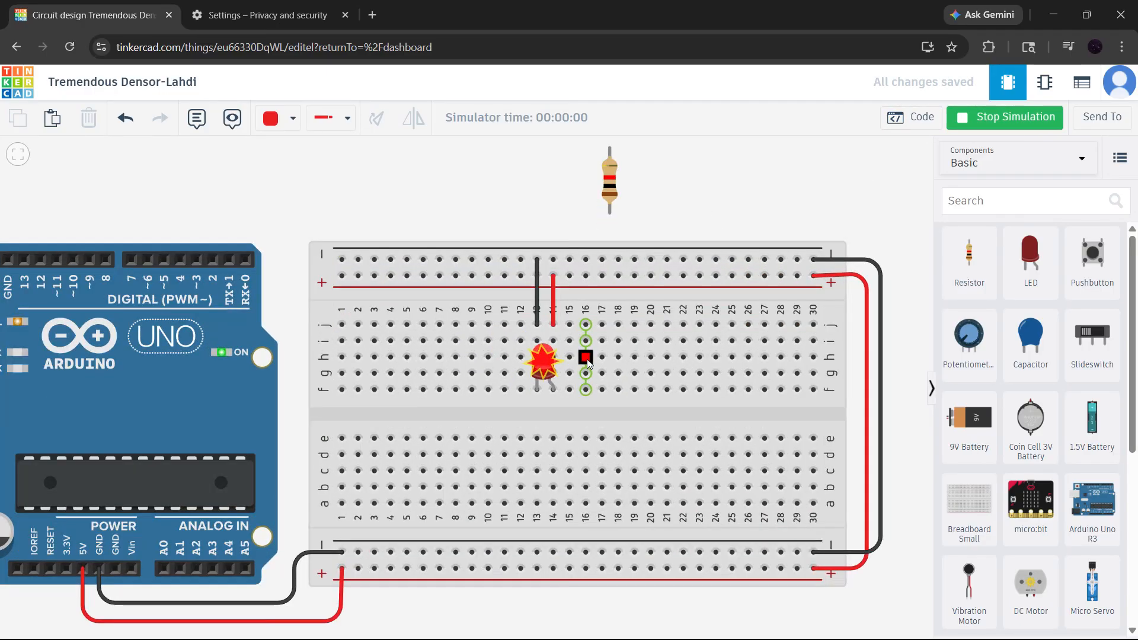
scroll(589, 362, "up", 3)
mouse_move(520, 361)
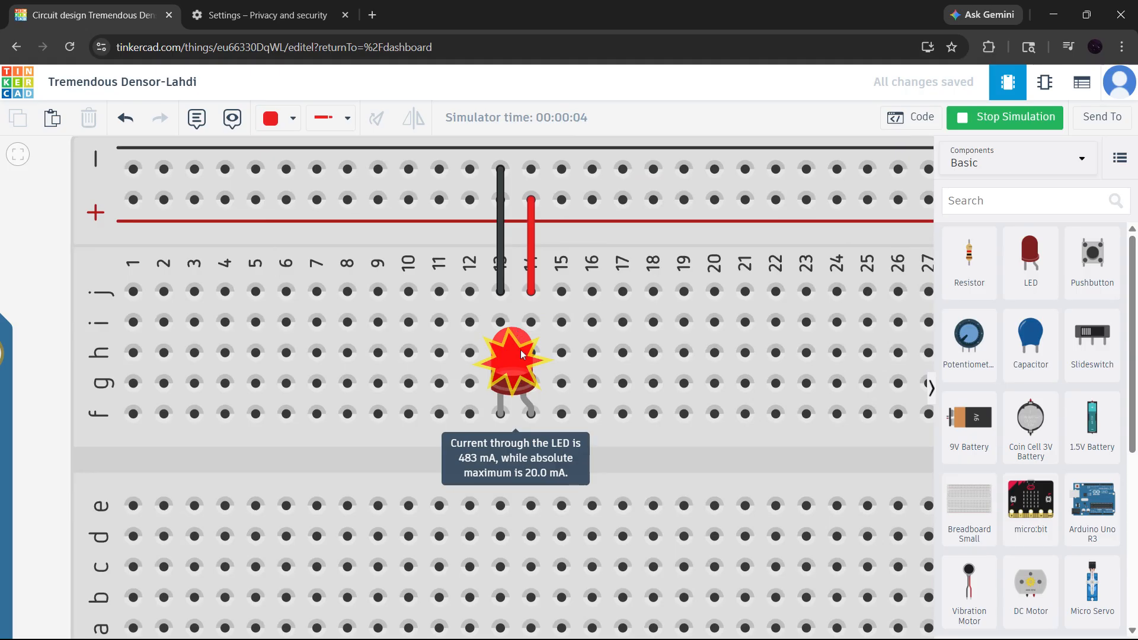
scroll(513, 351, "down", 5)
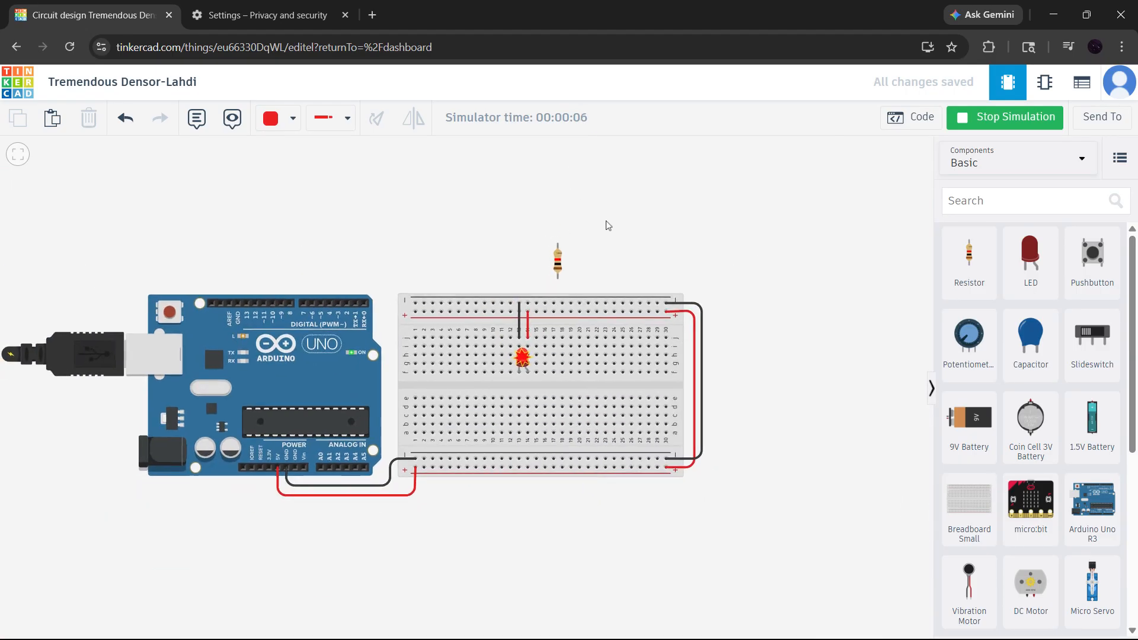
left_click_drag(606, 225, 622, 240)
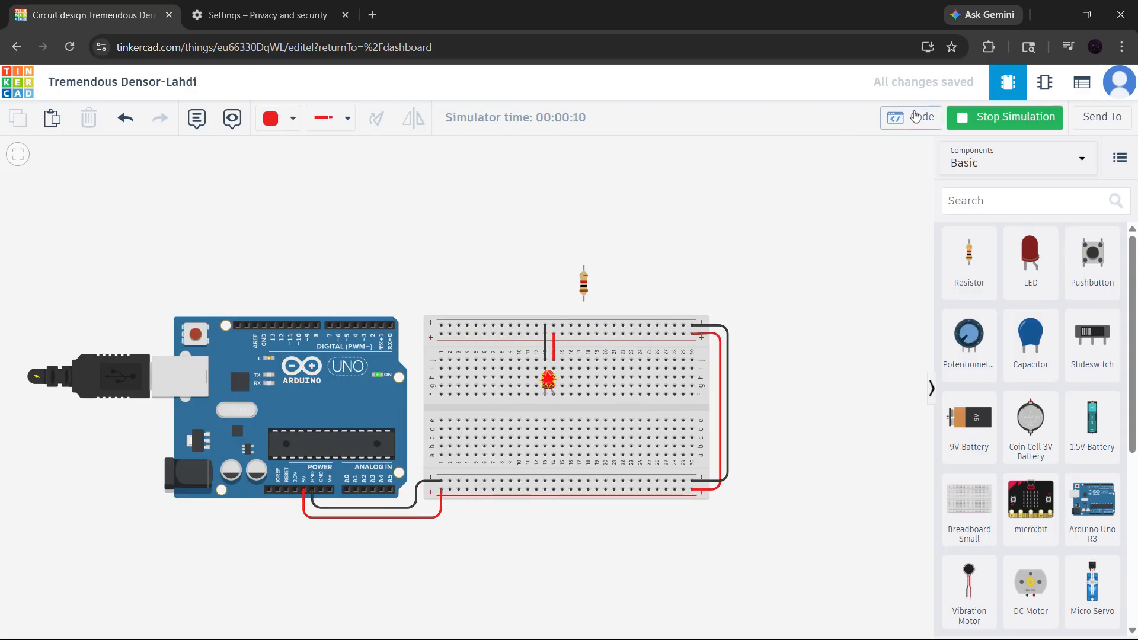
left_click(967, 117)
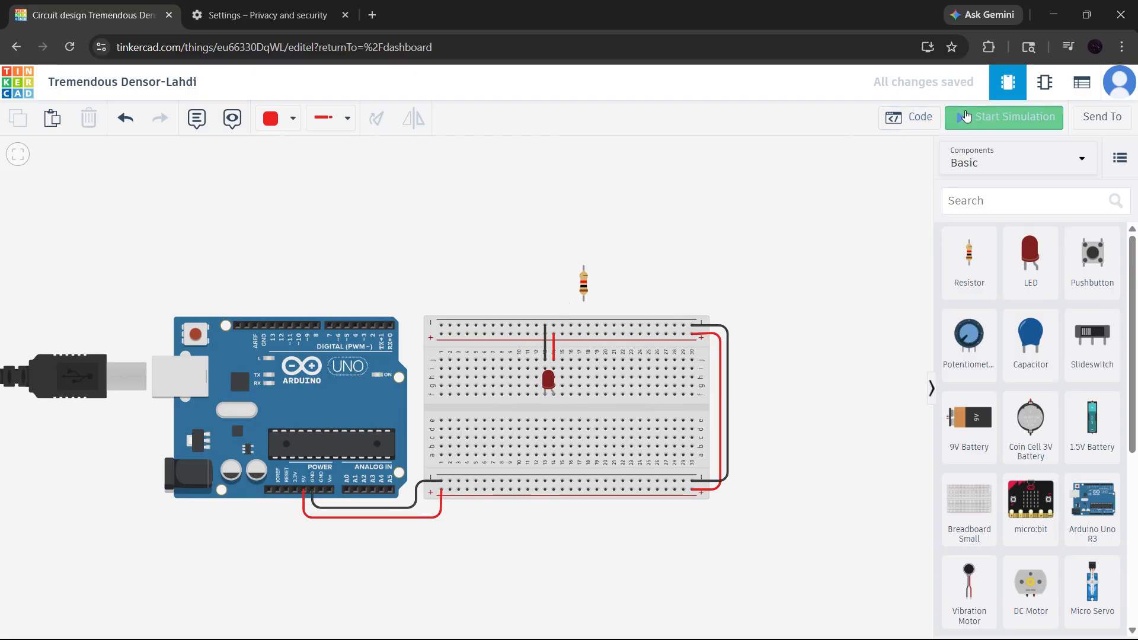
- Replace the red wire at column 14 with the resistor, linking the upper positive rail to the LED
left_click(555, 358)
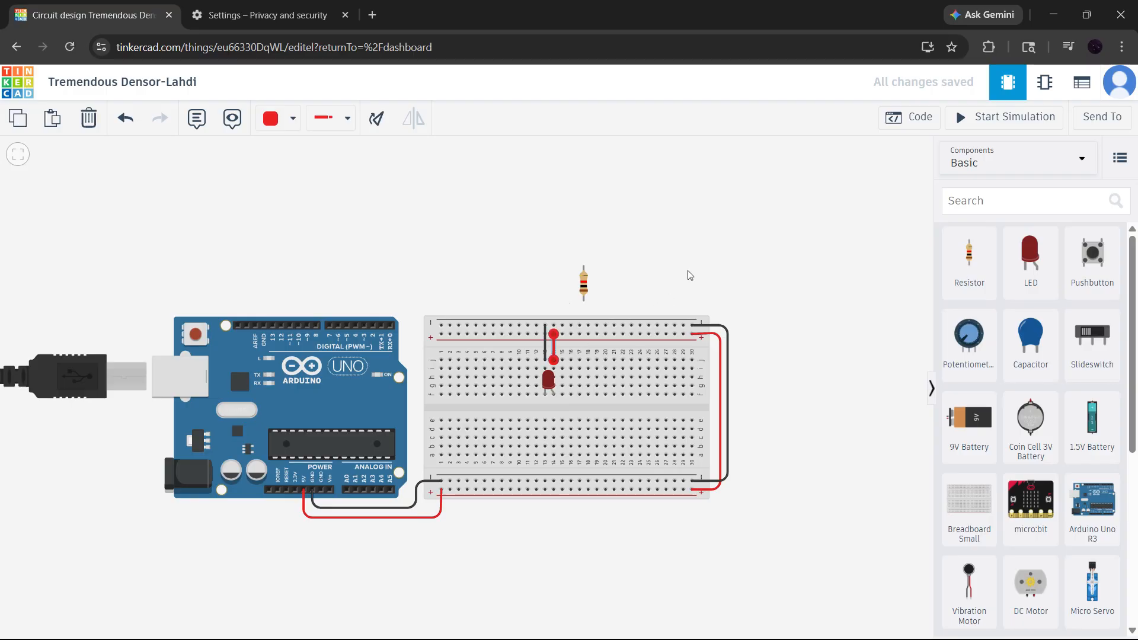
key("Delete")
left_click_drag(584, 288, 555, 361)
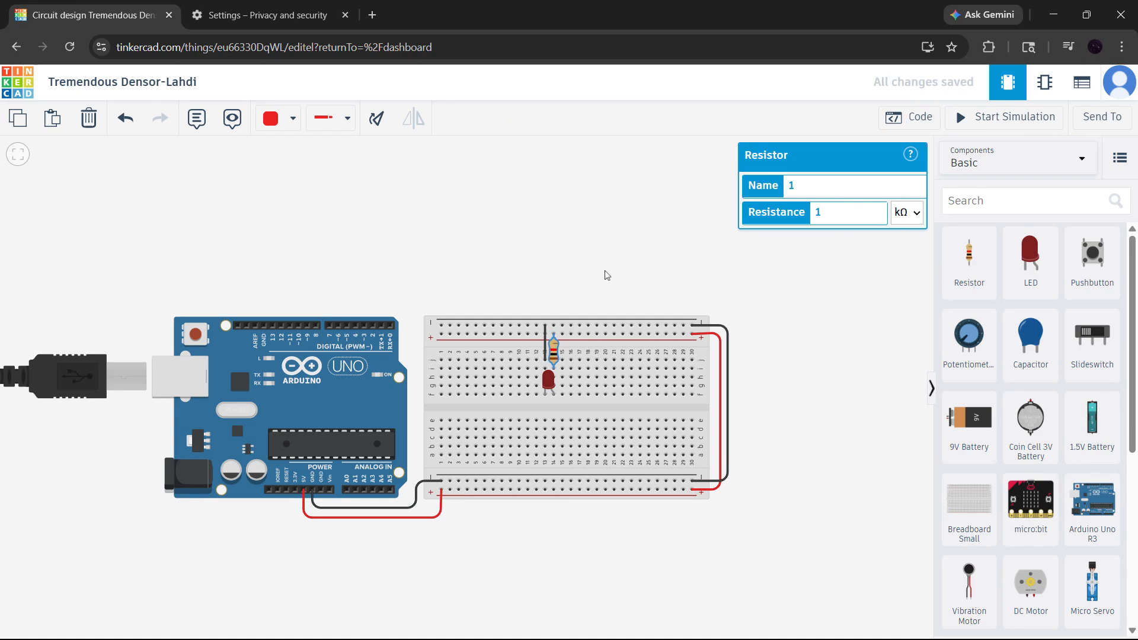
left_click(821, 281)
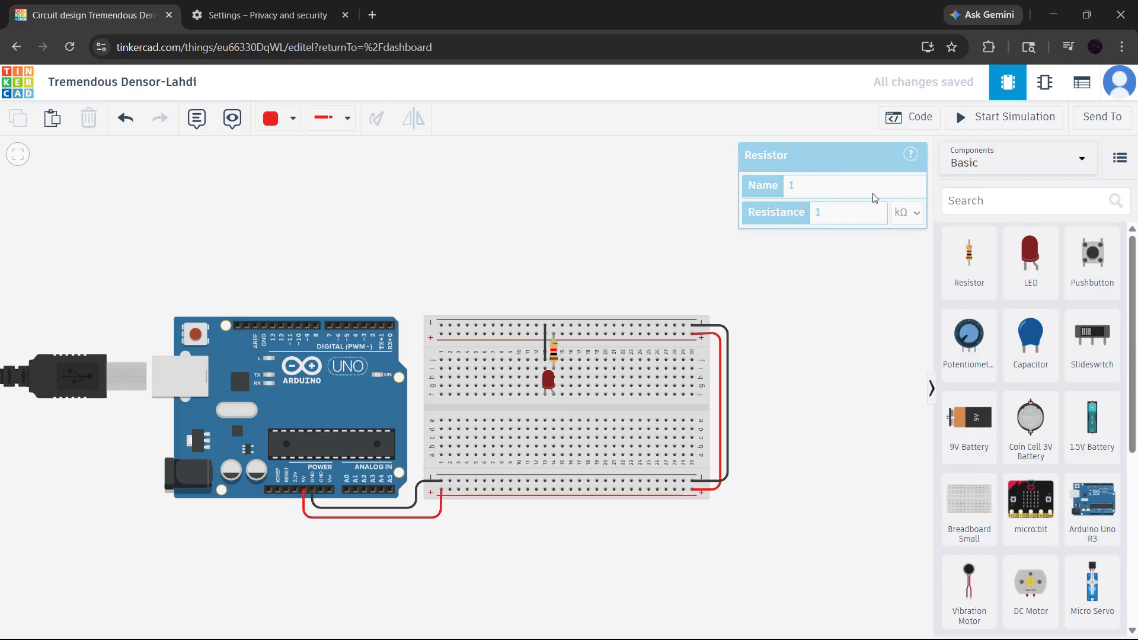
- Open the Arduino code editor and switch its edit mode to Blocks + Text, accepting that the text code is cleared
left_click(907, 117)
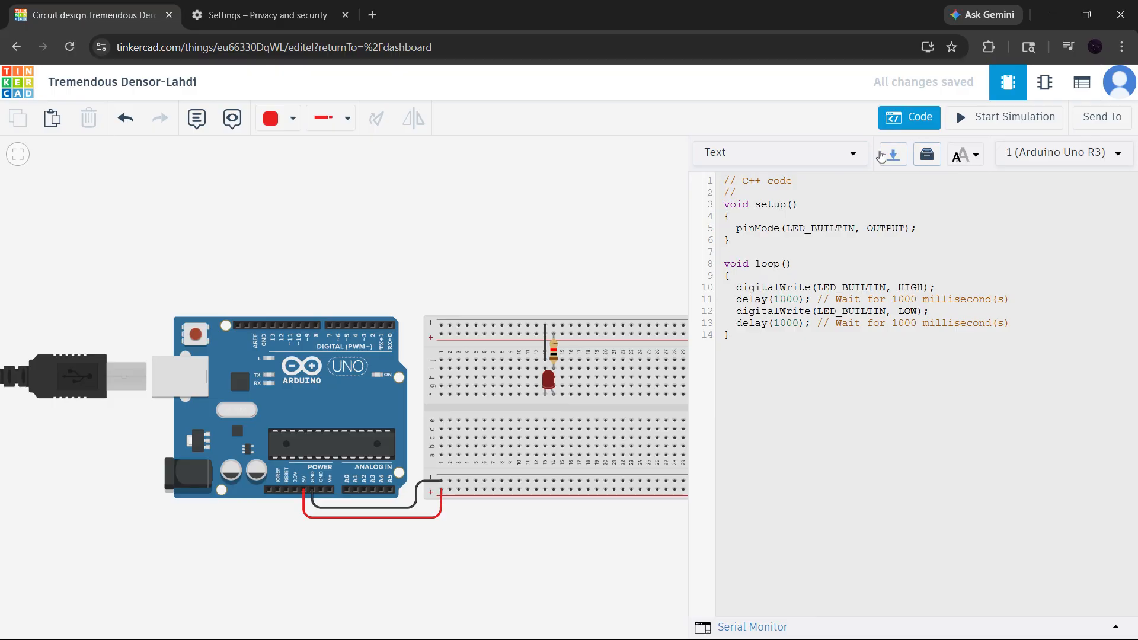
left_click(852, 153)
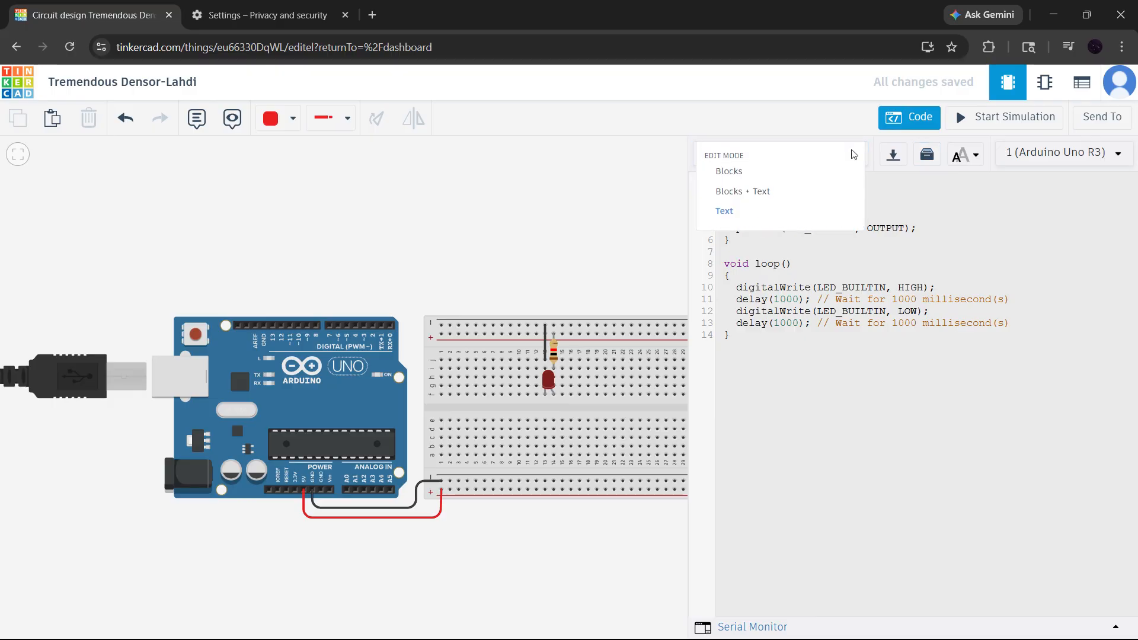
left_click(778, 194)
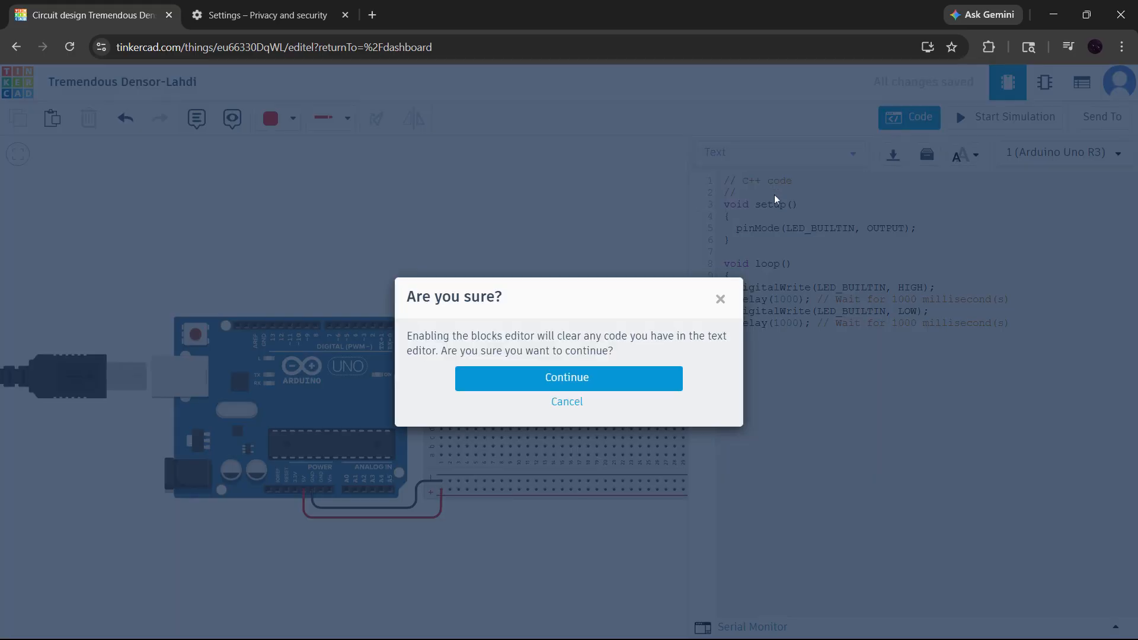
left_click(635, 378)
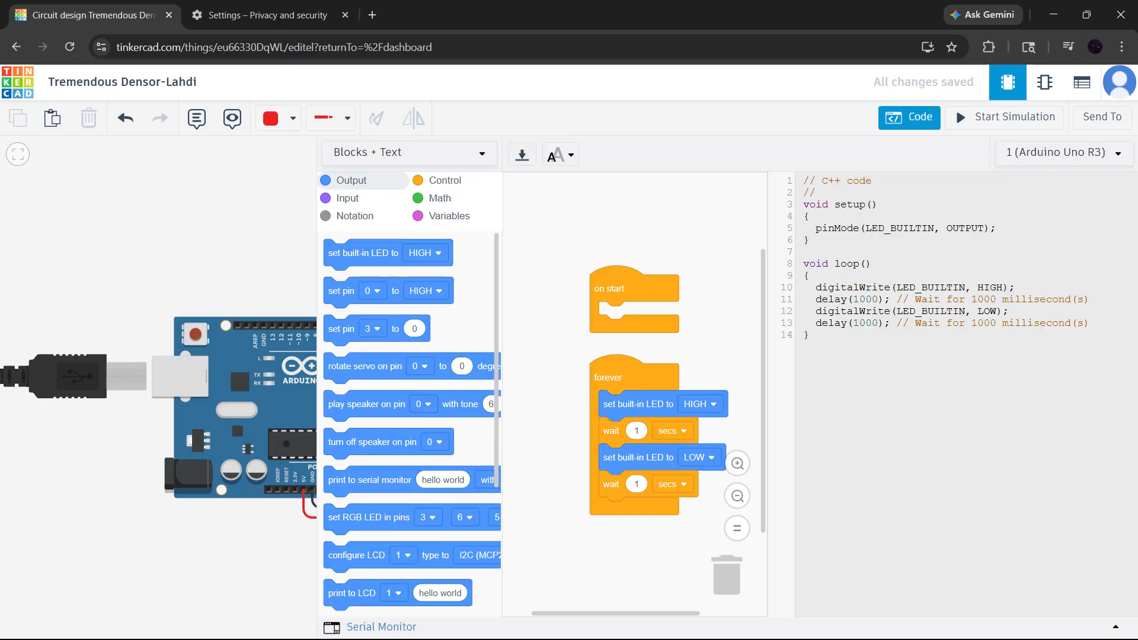
- Examine the setup and loop functions and the digitalWrite and delay lines, and close the code editor
left_click_drag(811, 335, 804, 204)
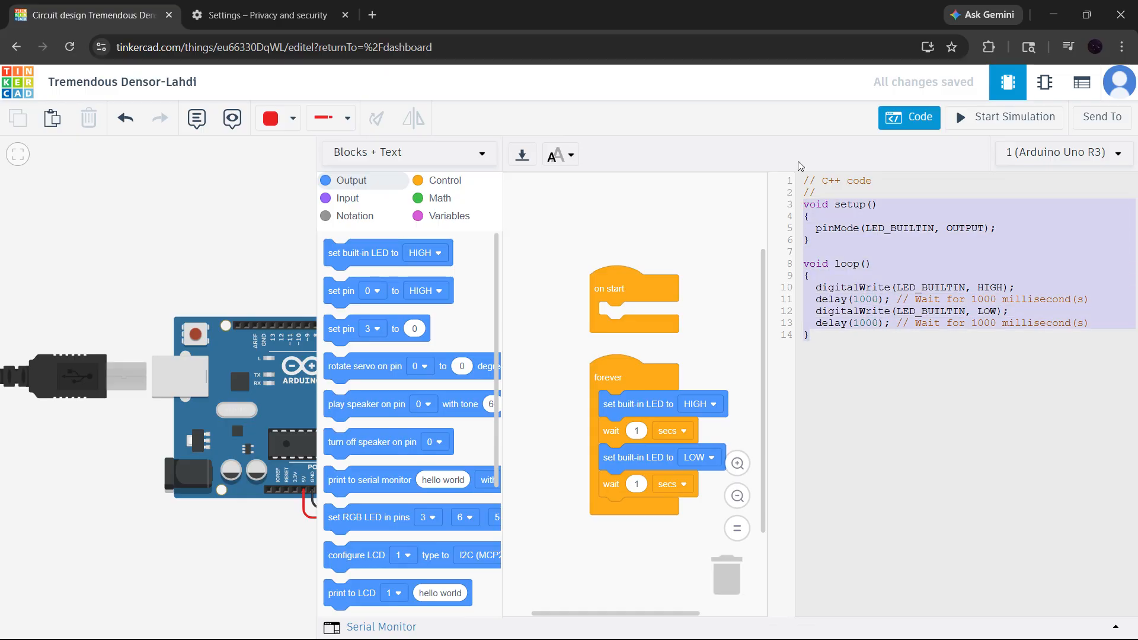
left_click(1015, 288)
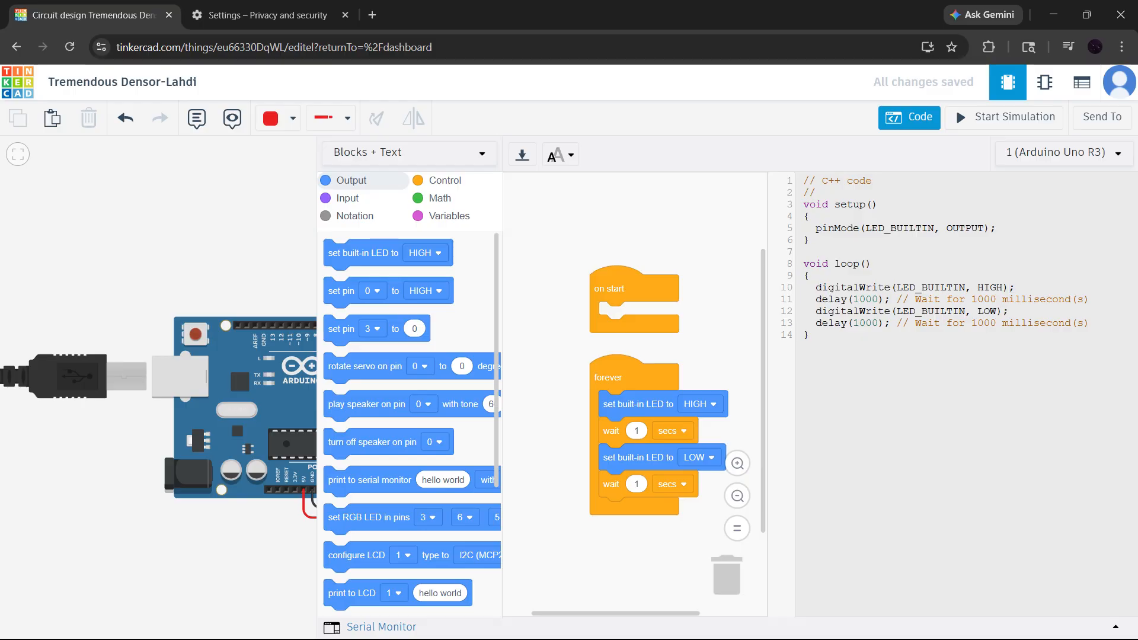
left_click_drag(804, 264, 865, 265)
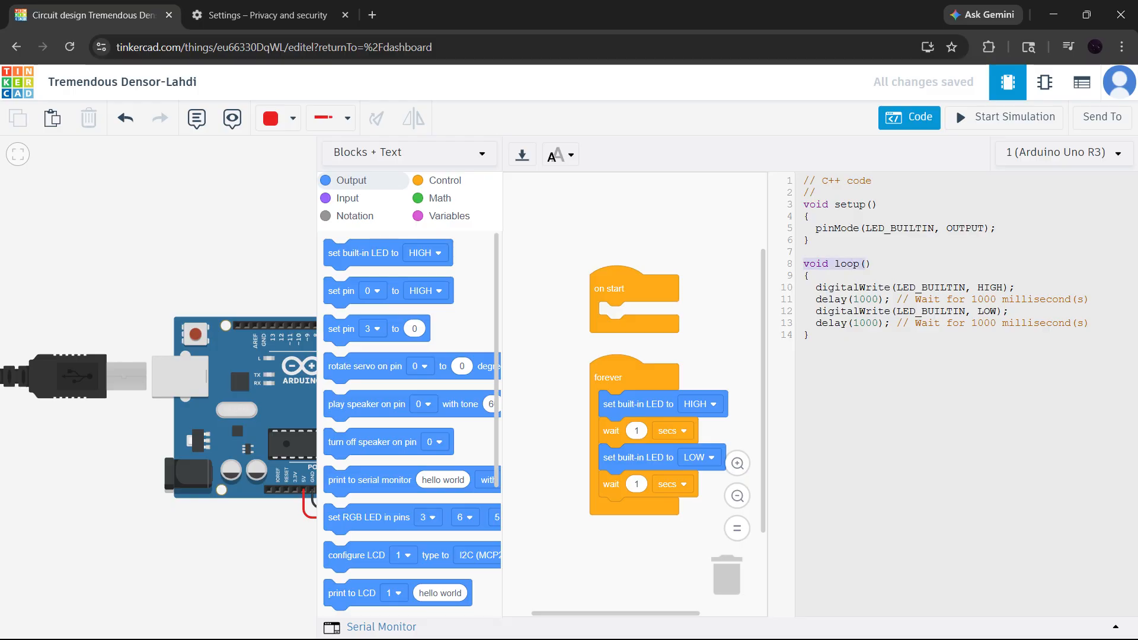
left_click(888, 287)
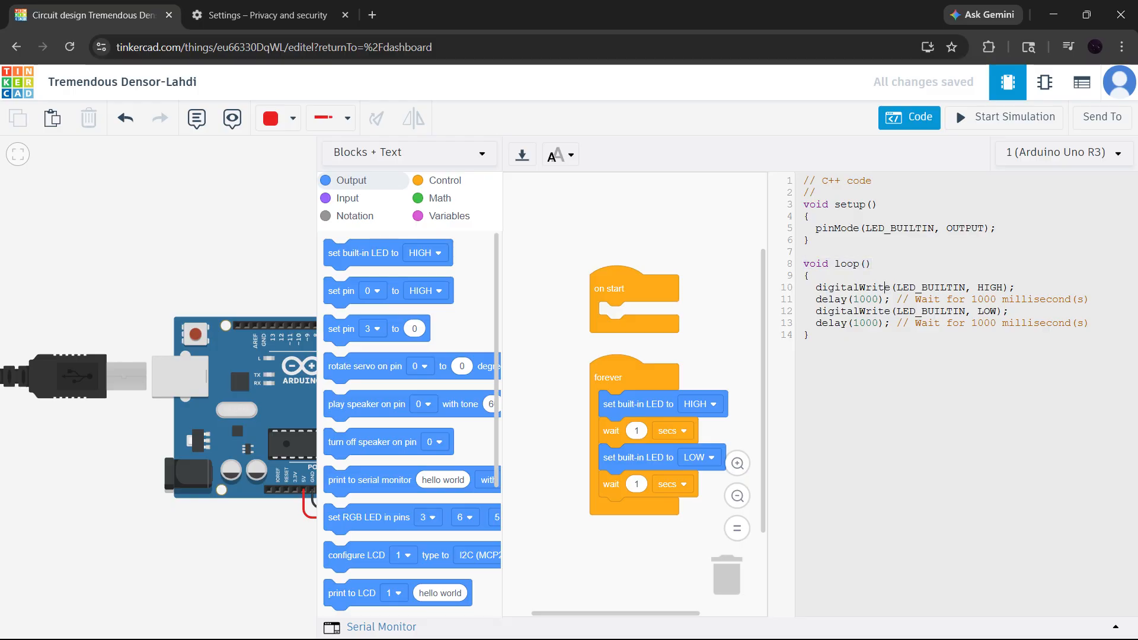
left_click_drag(810, 287, 1090, 322)
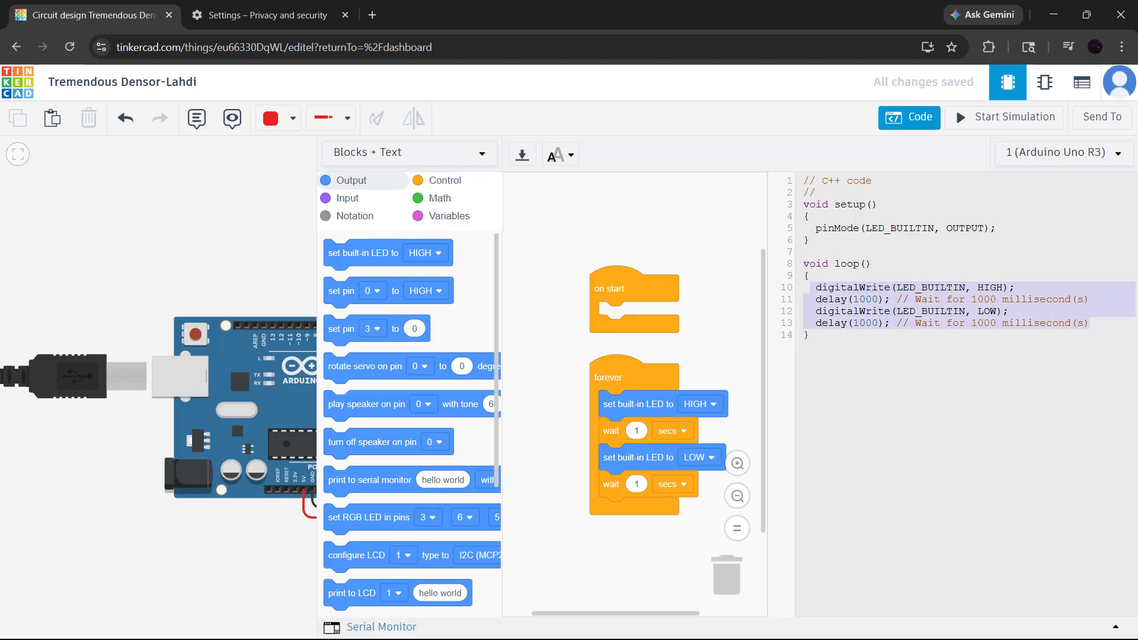
left_click(810, 335)
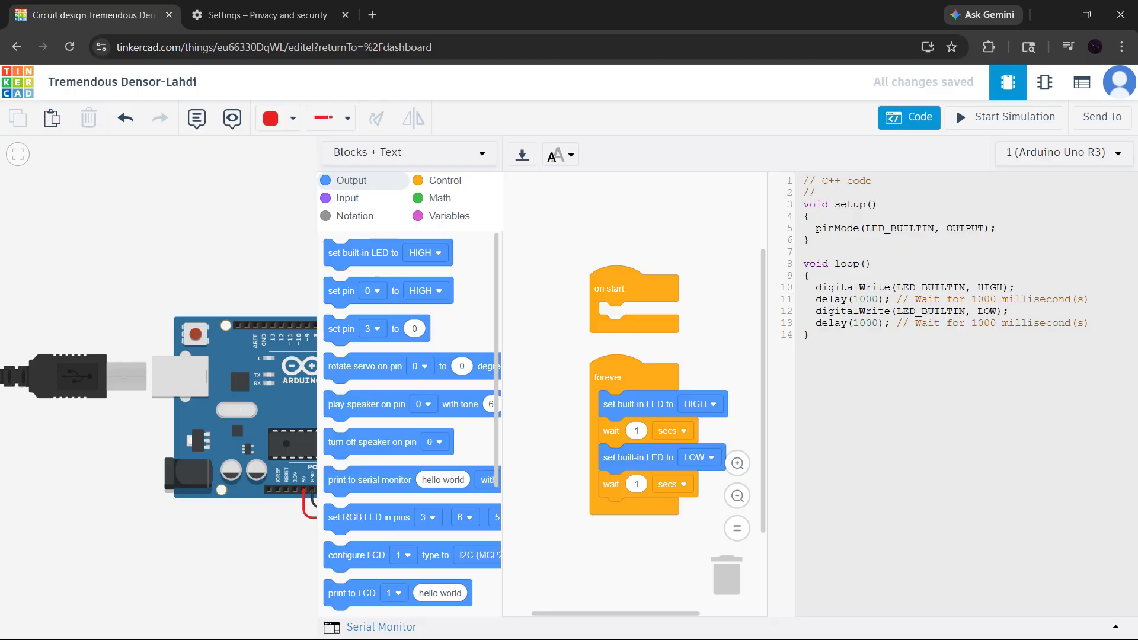
left_click(894, 123)
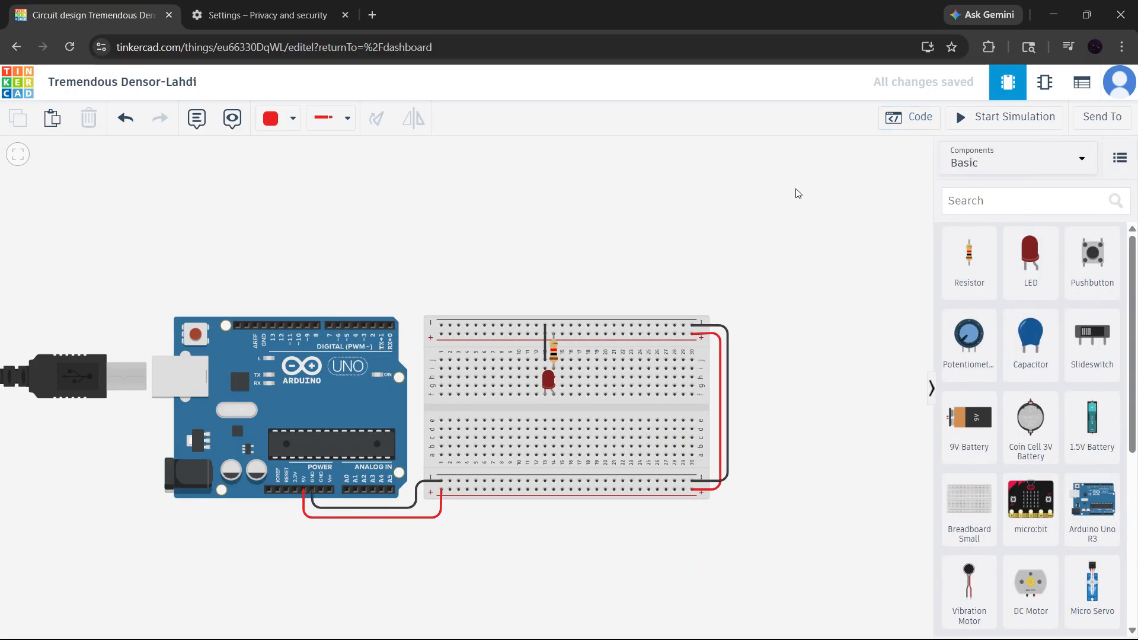
- Set the resistor's resistance to 0 kΩ and seat it back at column 14 between the upper positive rail and the LED
left_click(551, 356)
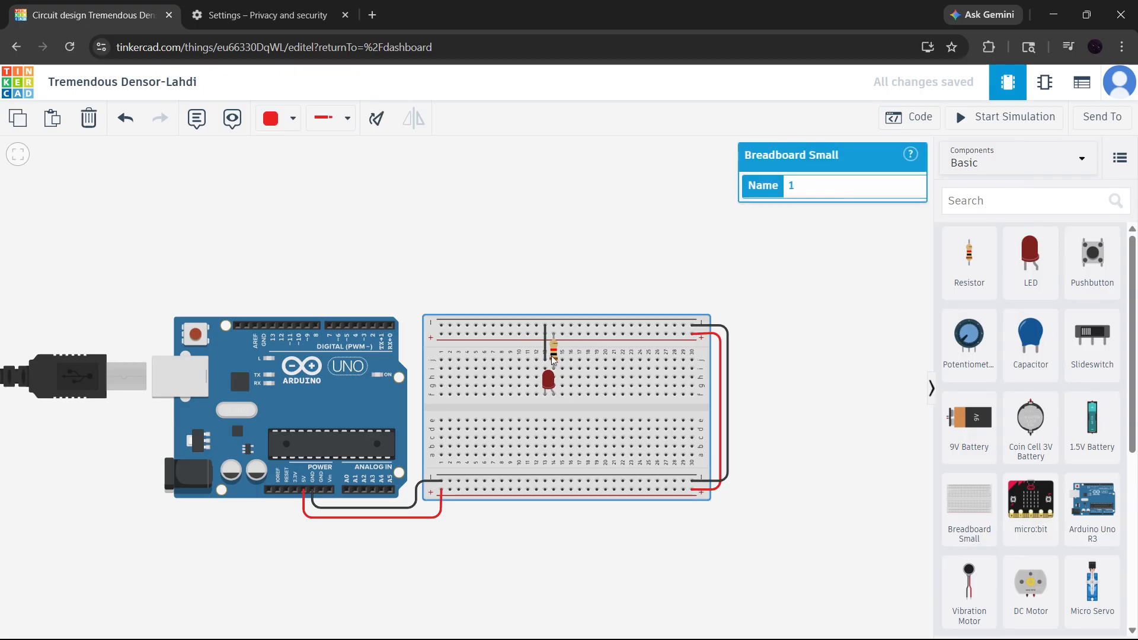
left_click(552, 356)
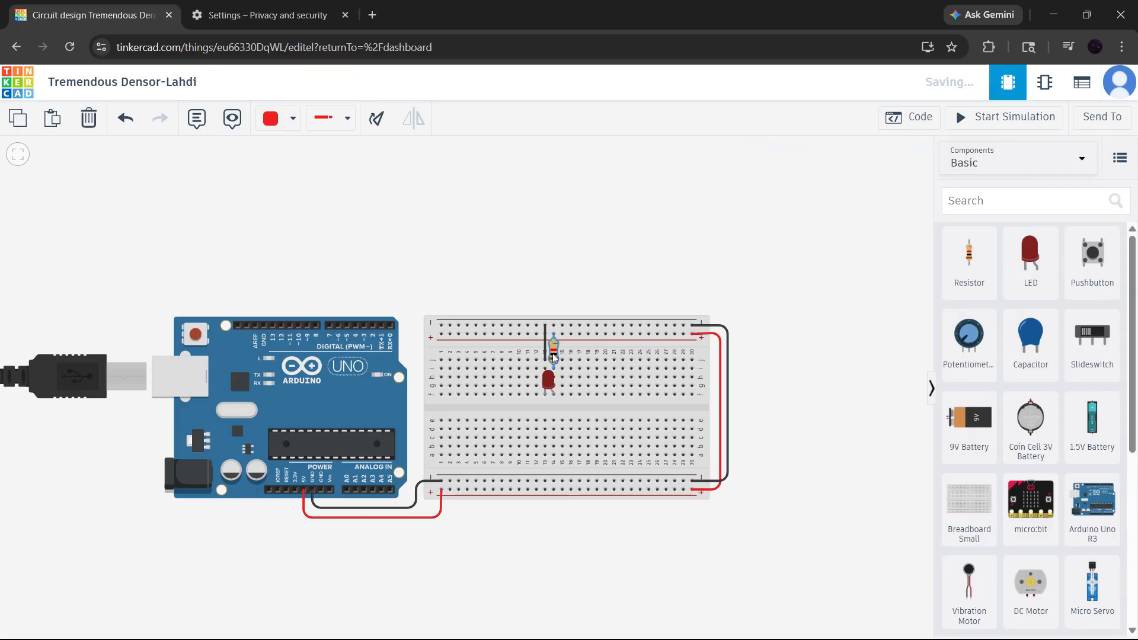
left_click_drag(553, 356, 574, 281)
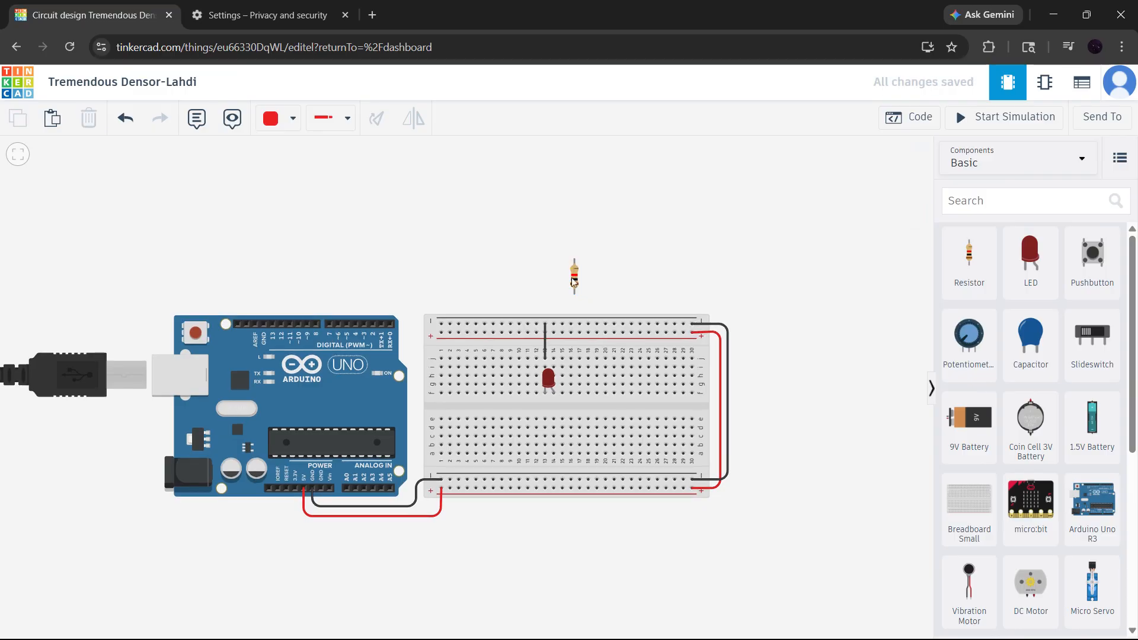
left_click(572, 278)
left_click_drag(831, 215, 806, 230)
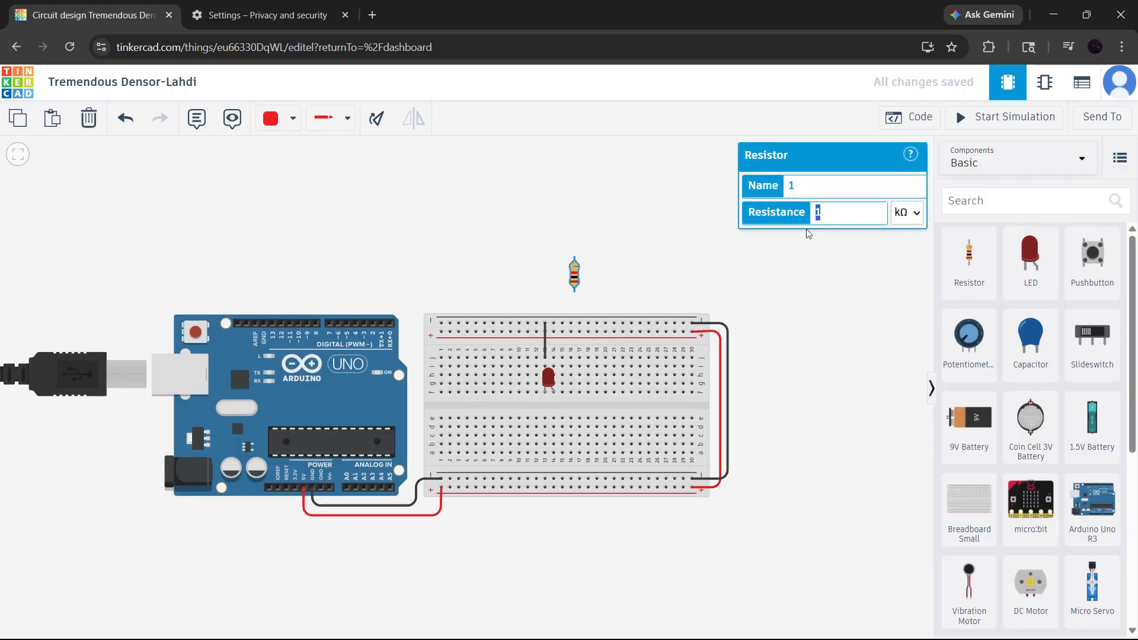
left_click(823, 278)
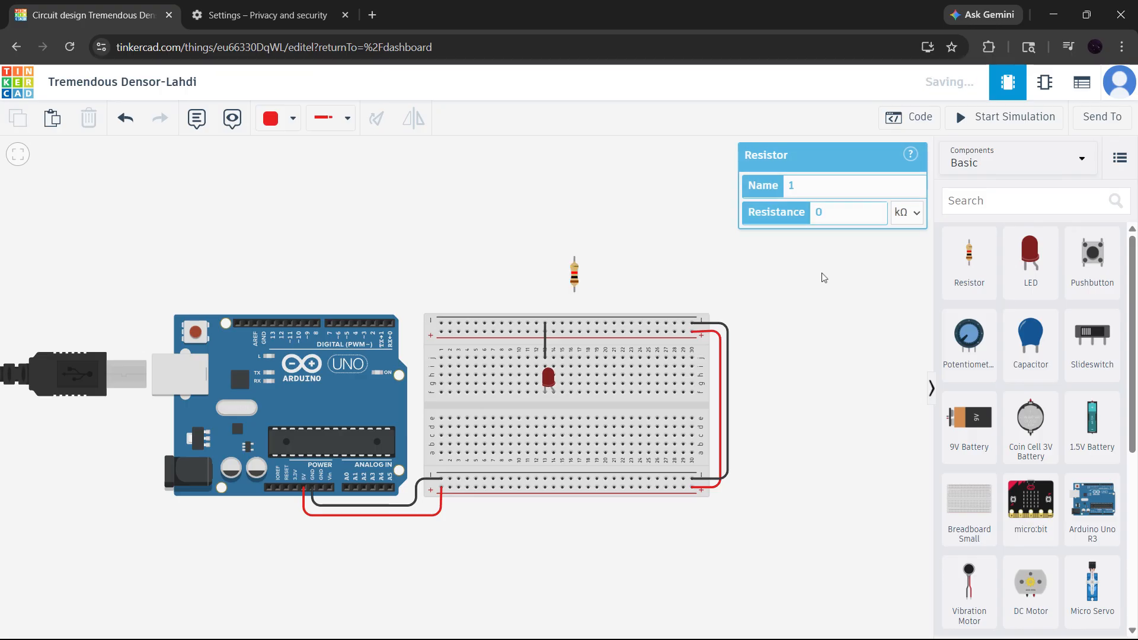
left_click_drag(580, 274, 585, 382)
left_click(602, 306)
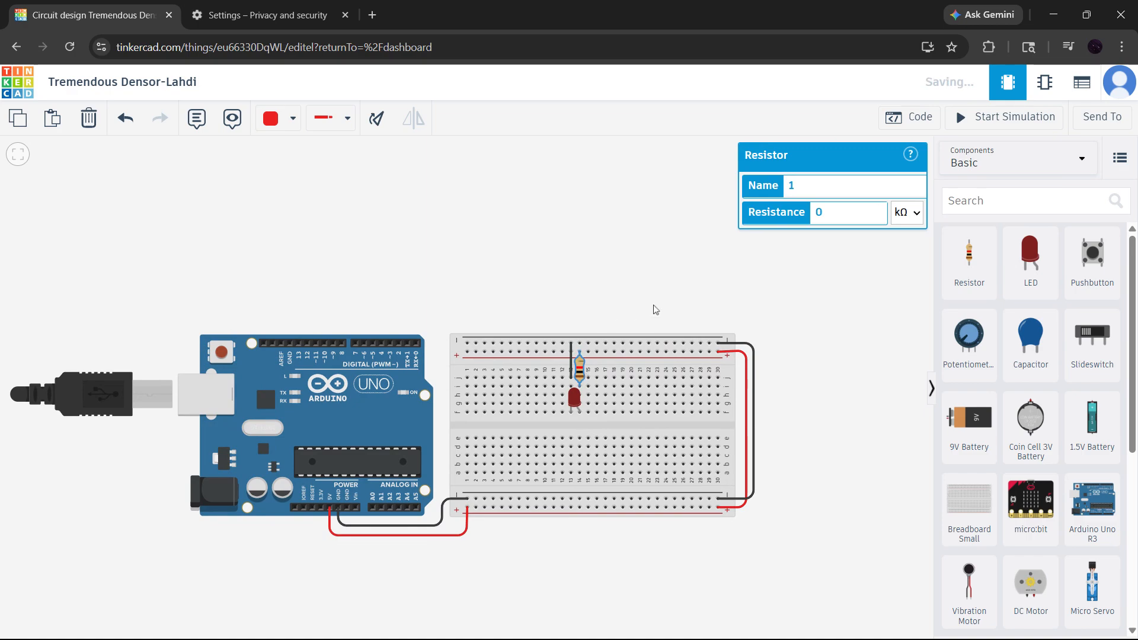
- Run the simulation with the 0 kΩ resistor and inspect the LED's current warning
left_click(994, 123)
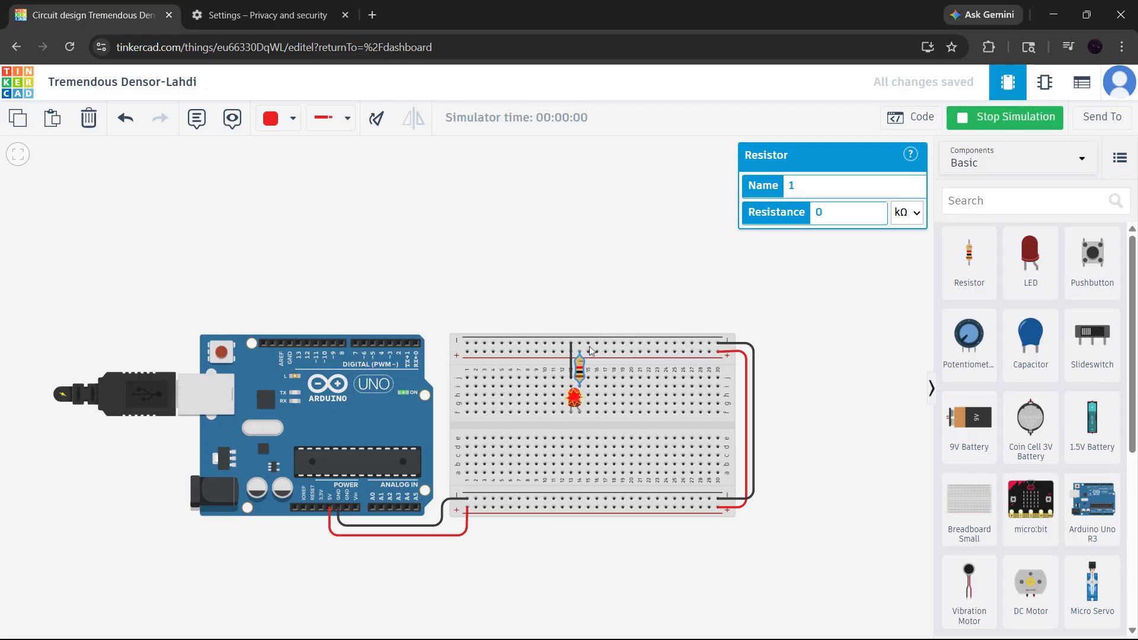
scroll(592, 352, "up", 5)
mouse_move(593, 338)
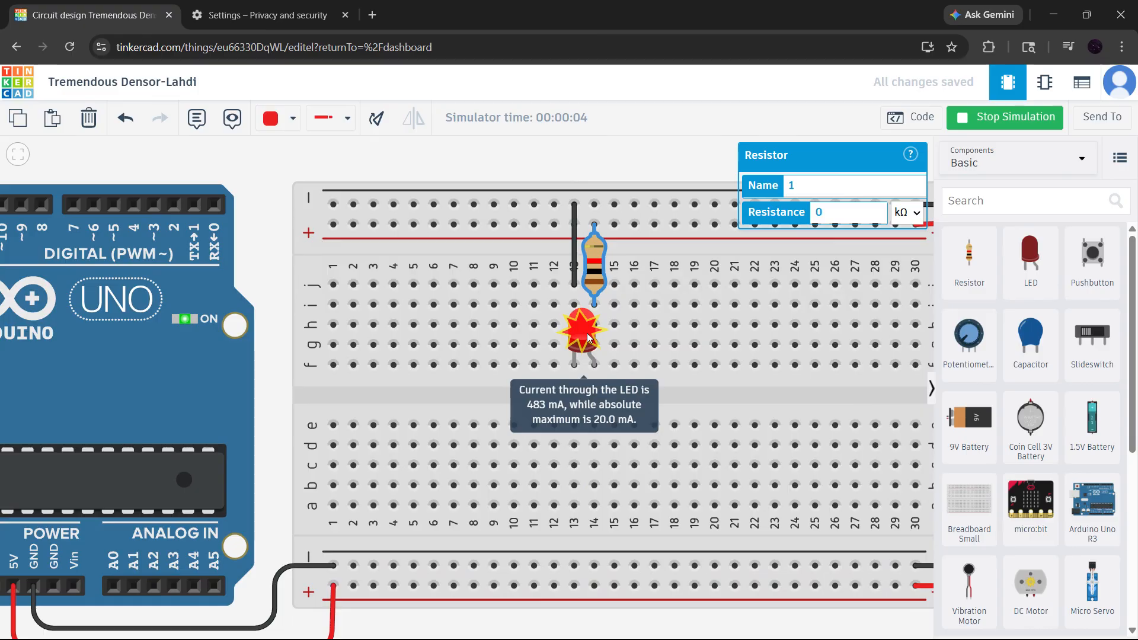
scroll(588, 326, "down", 5)
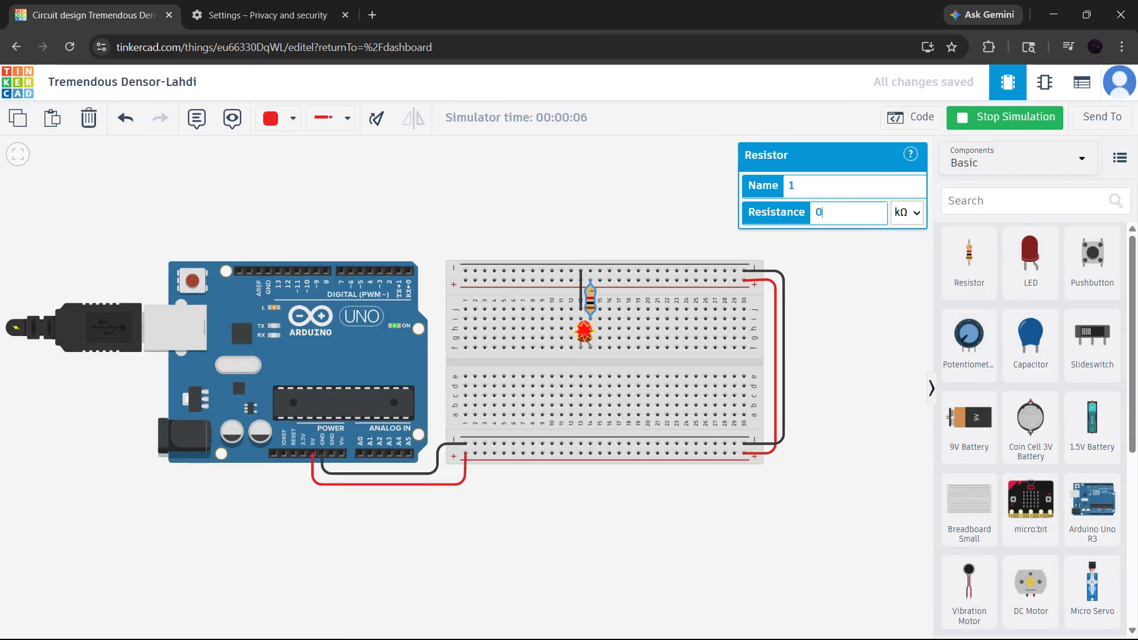
- Set the resistor's resistance to 1 kΩ during the running simulation, check the LED, and stop the simulation
key("ctrl+a")
type("1")
left_click(654, 177)
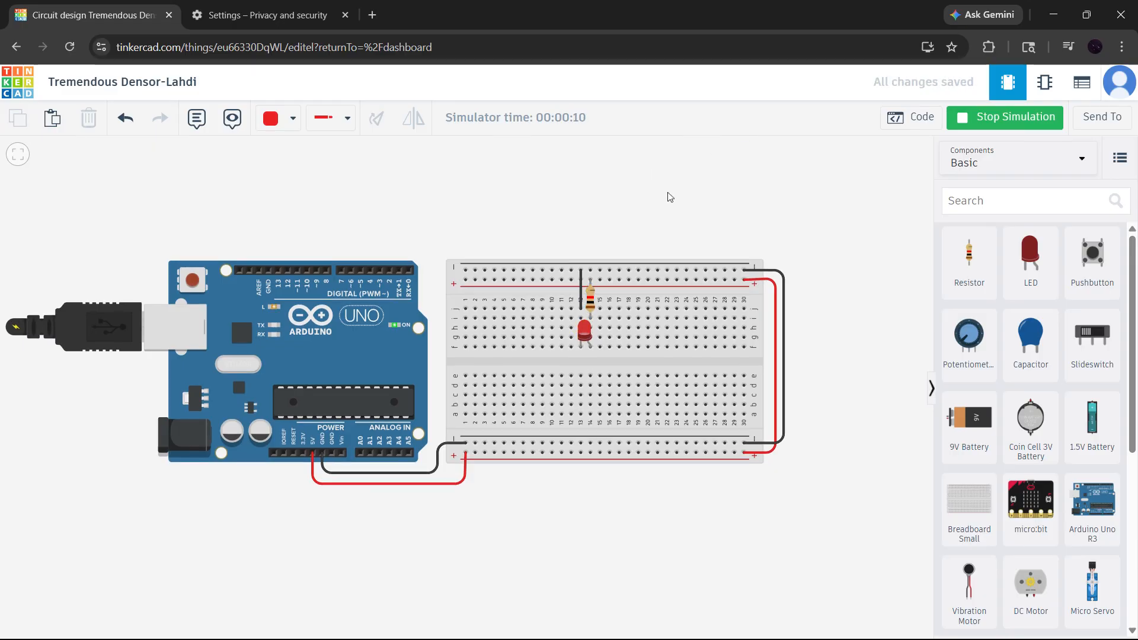
scroll(588, 313, "up", 5)
left_click(967, 125)
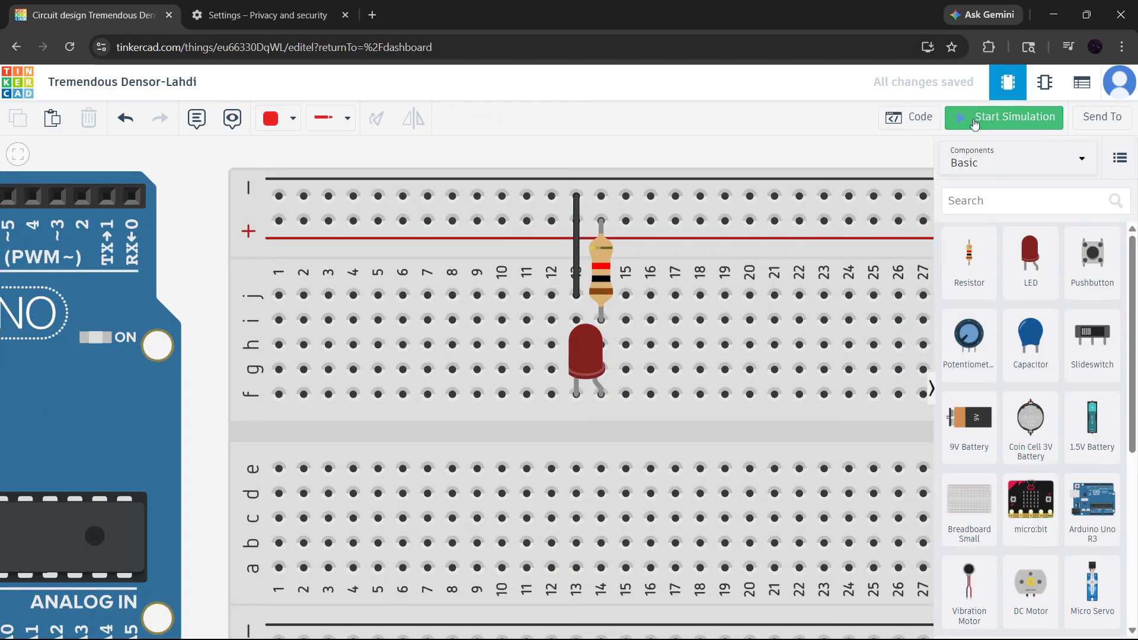
left_click(973, 122)
left_click(974, 121)
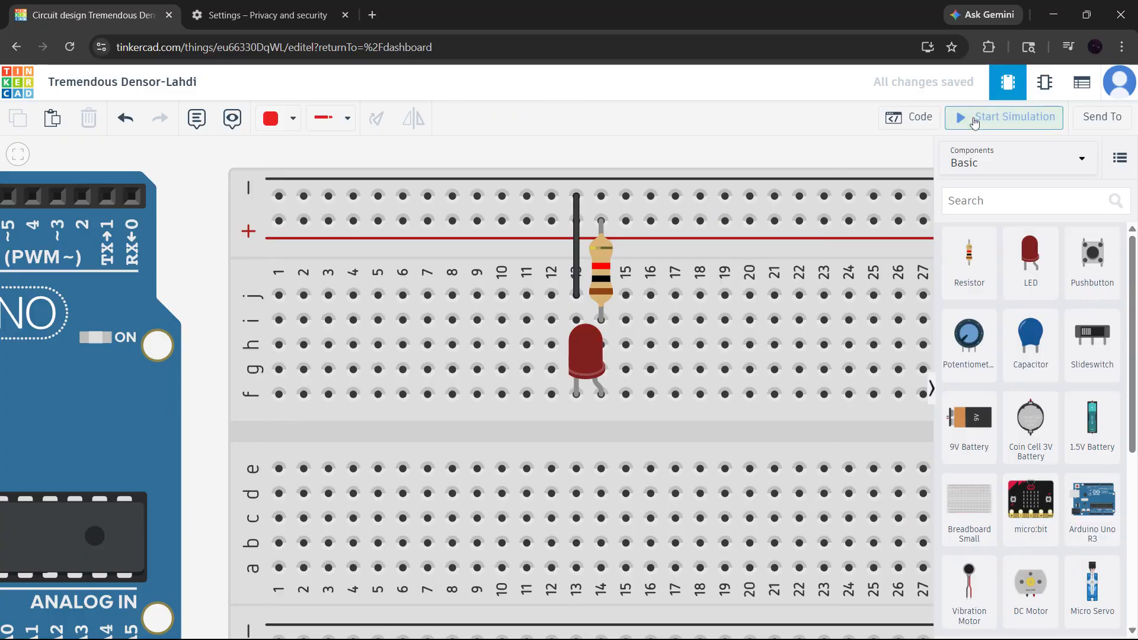
left_click(974, 121)
left_click(975, 122)
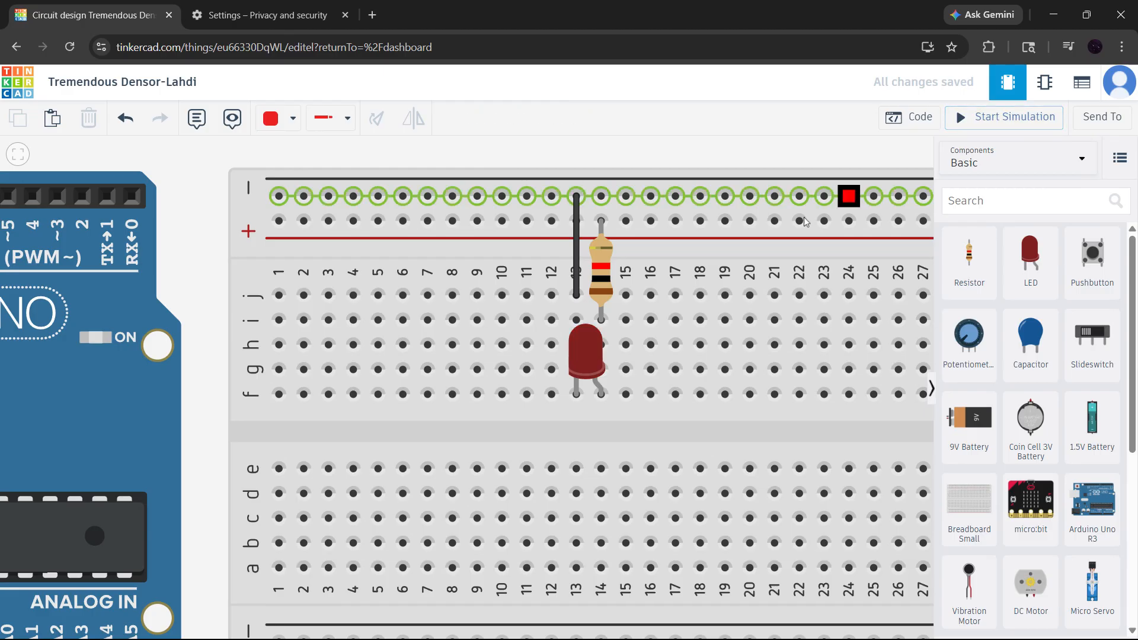
- Check the resistor's resistance setting and view the whole circuit
scroll(655, 271, "down", 5)
left_click_drag(775, 176, 731, 239)
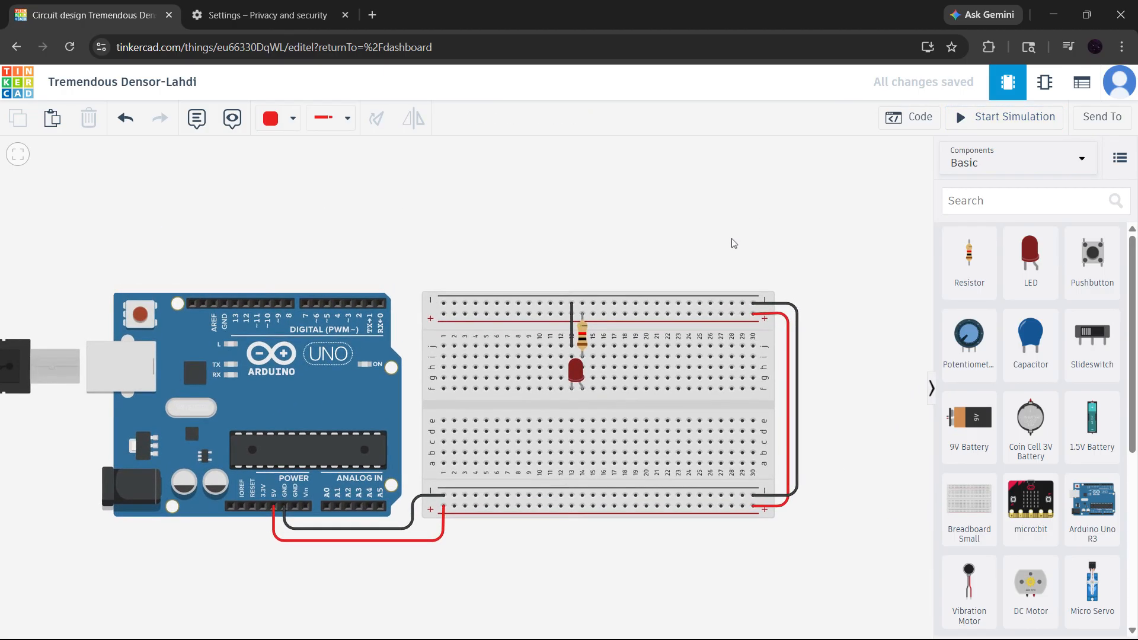
left_click(583, 349)
left_click(582, 345)
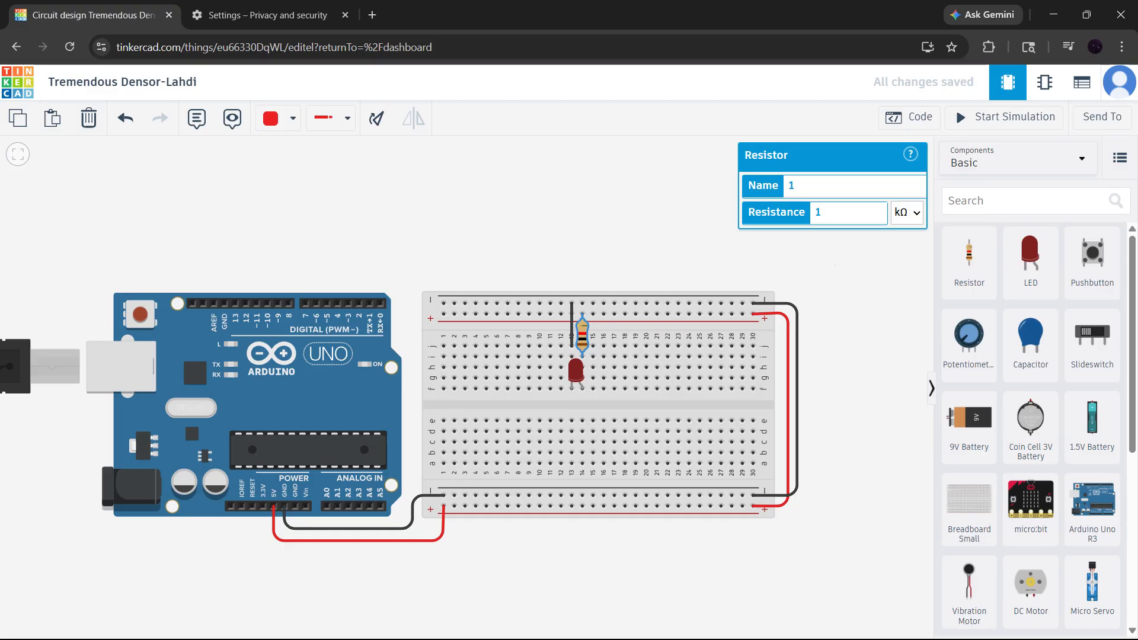
left_click(841, 261)
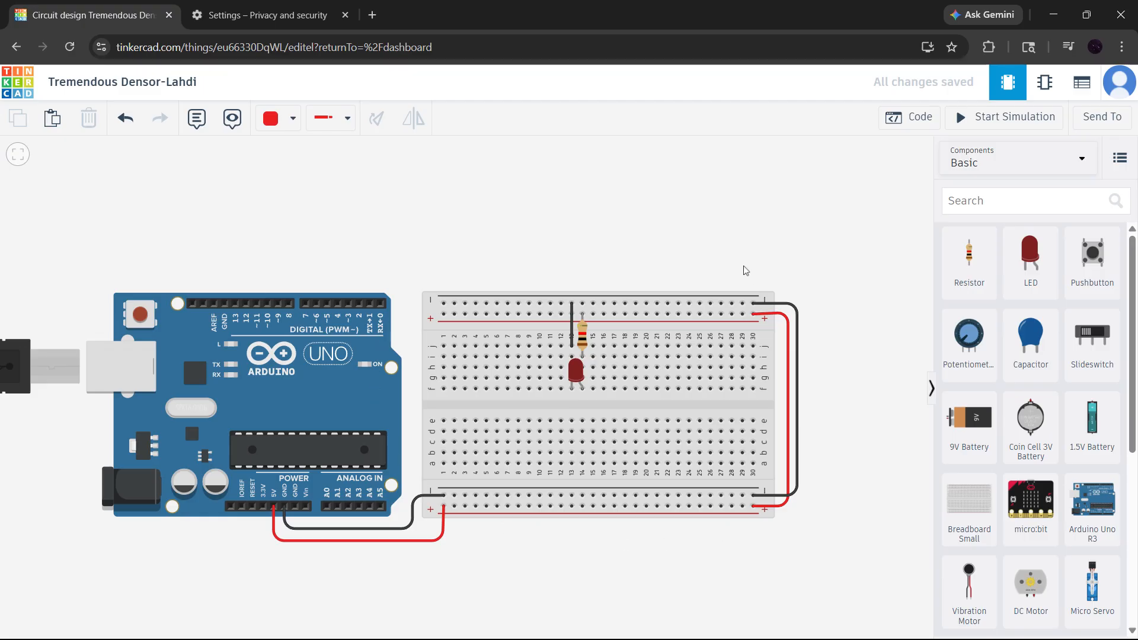
scroll(691, 242, "down", 3)
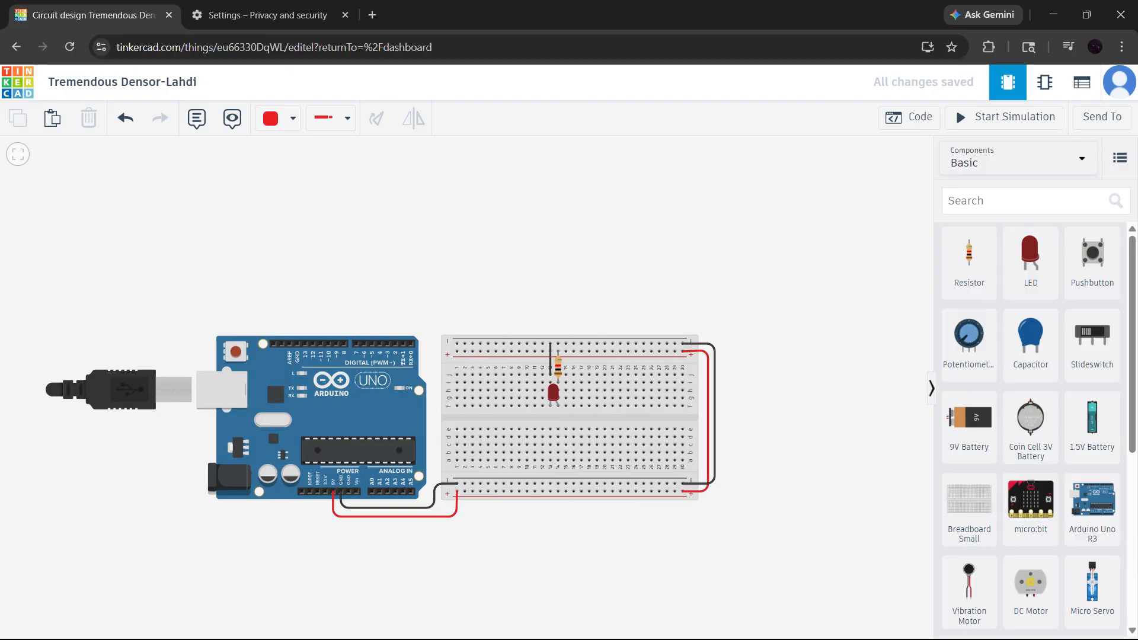
- Switch to the Chrome settings, search for "acceleration", and return to the Tinkercad circuit to reload its page
left_click(235, 18)
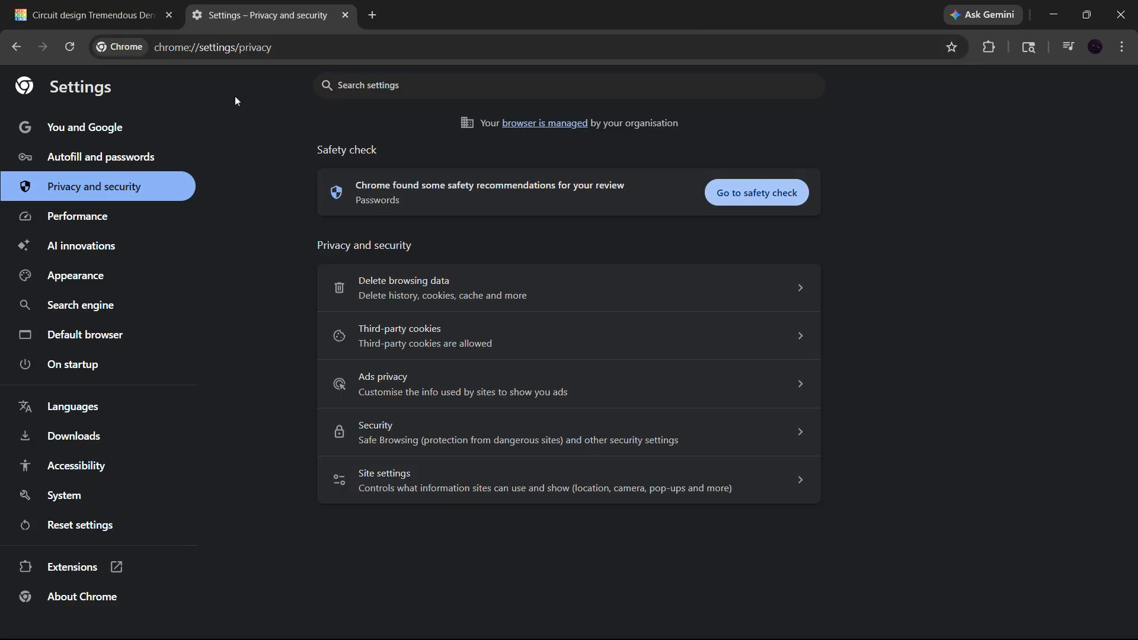
left_click(356, 88)
type("ac")
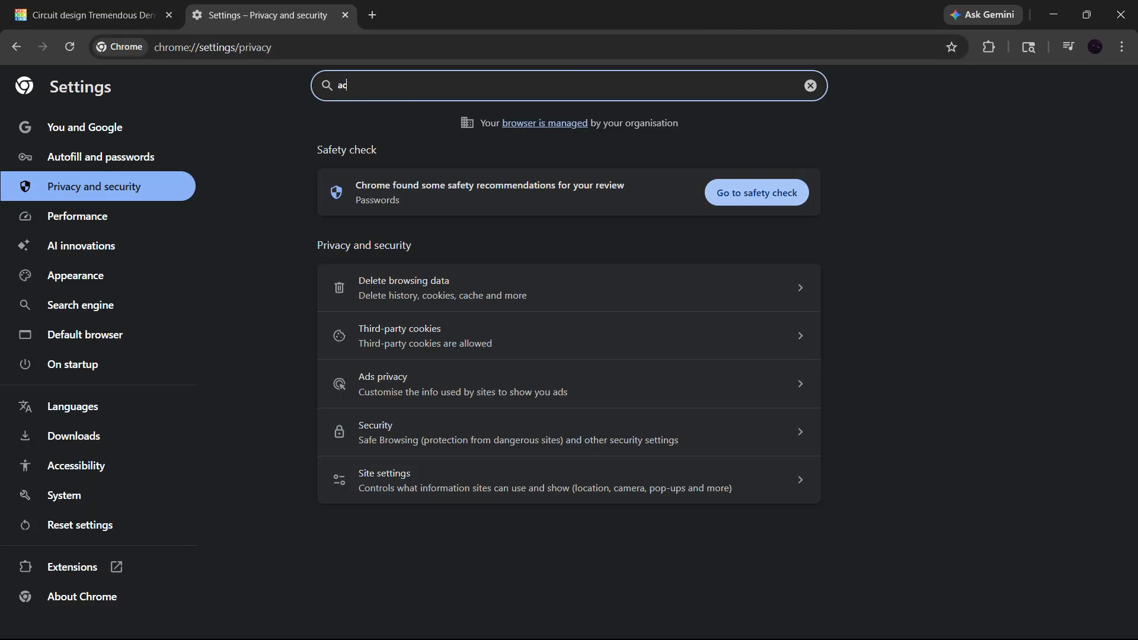
type("cel")
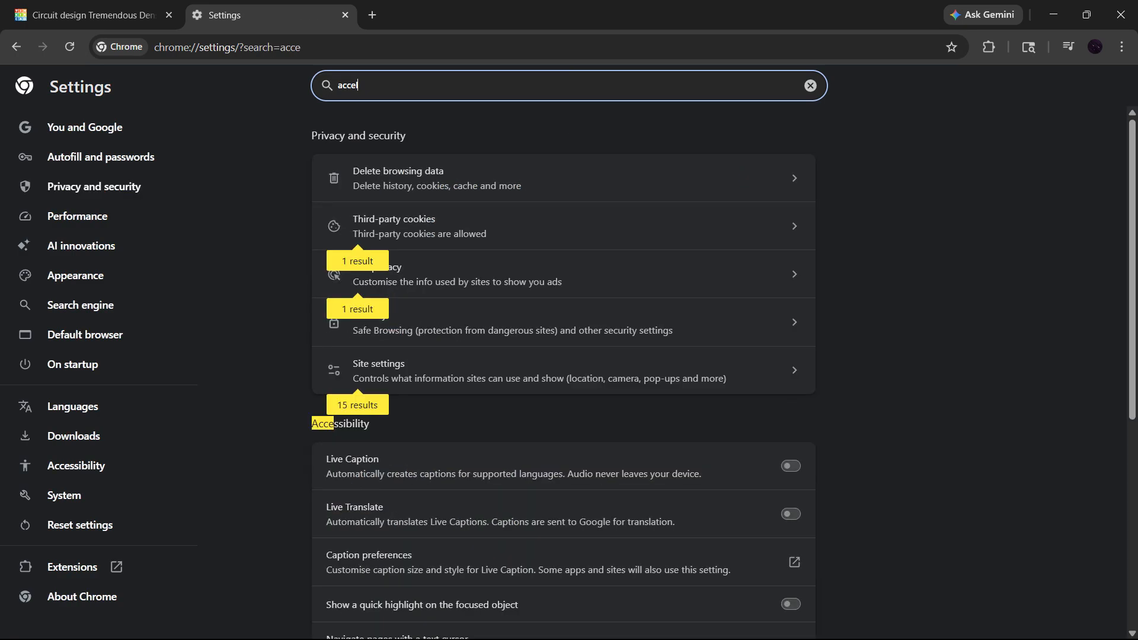
type("etra")
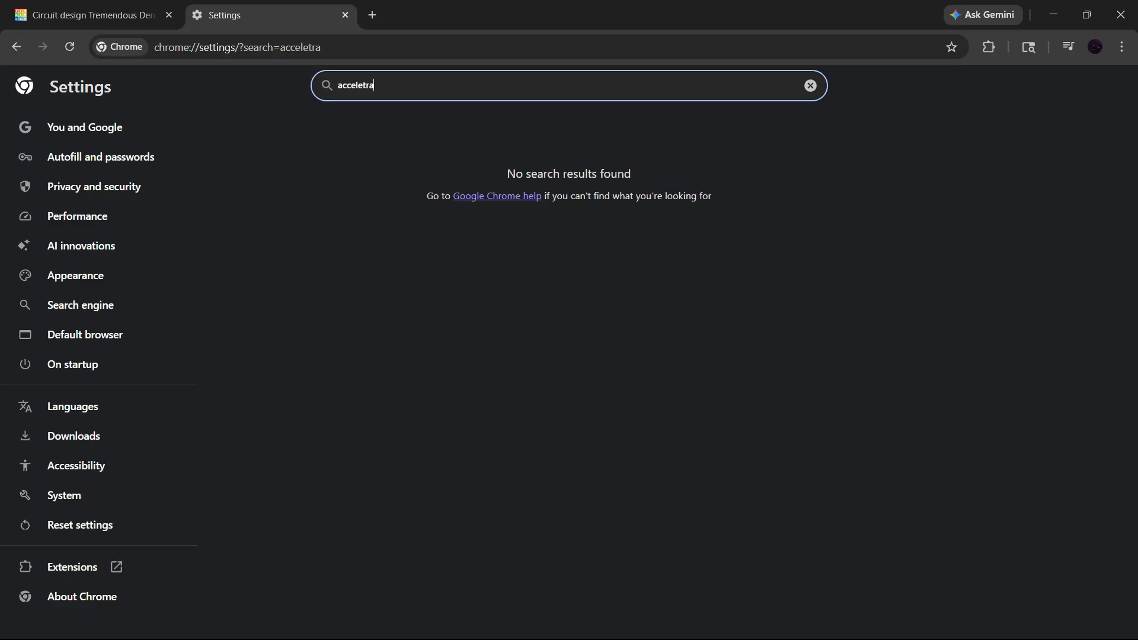
key("BackSpace")
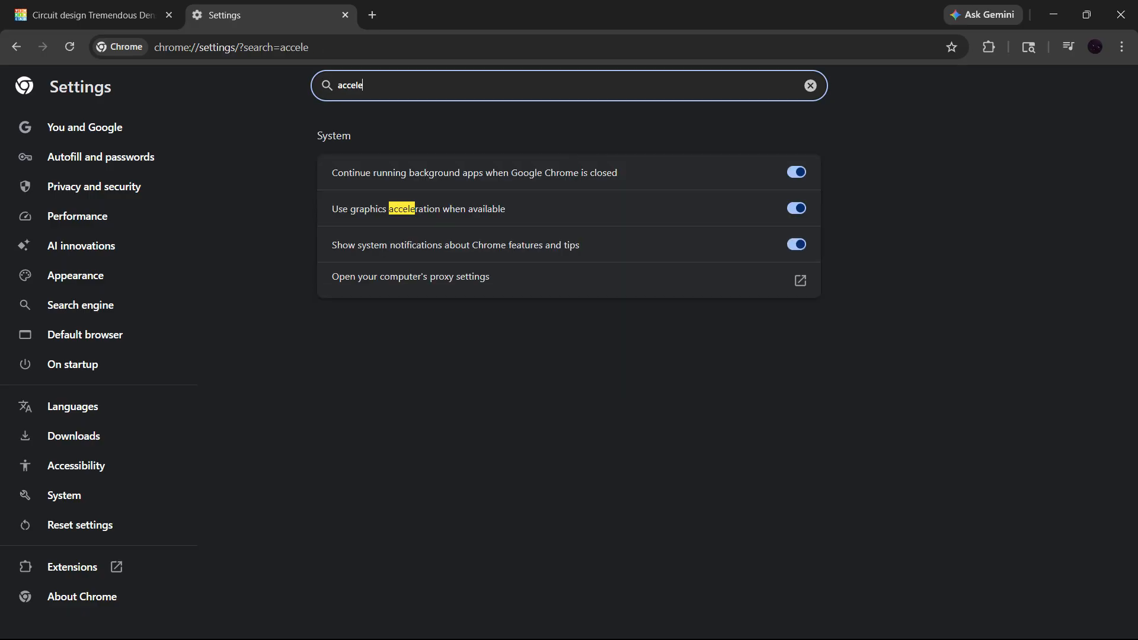
type("ration")
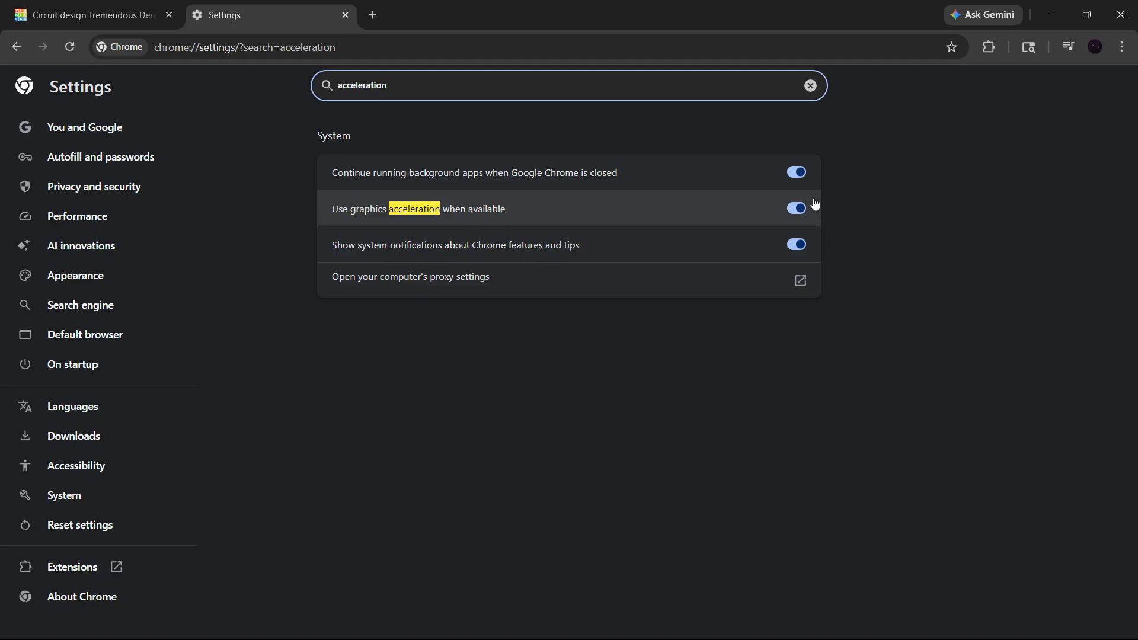
key("ctrl+Tab")
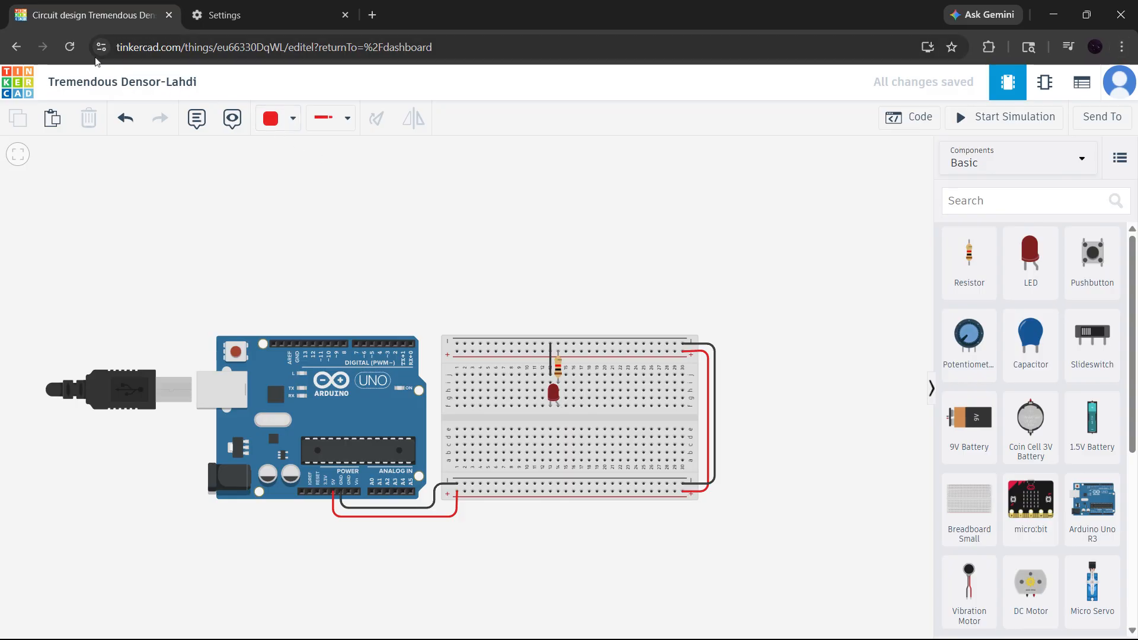
left_click(70, 49)
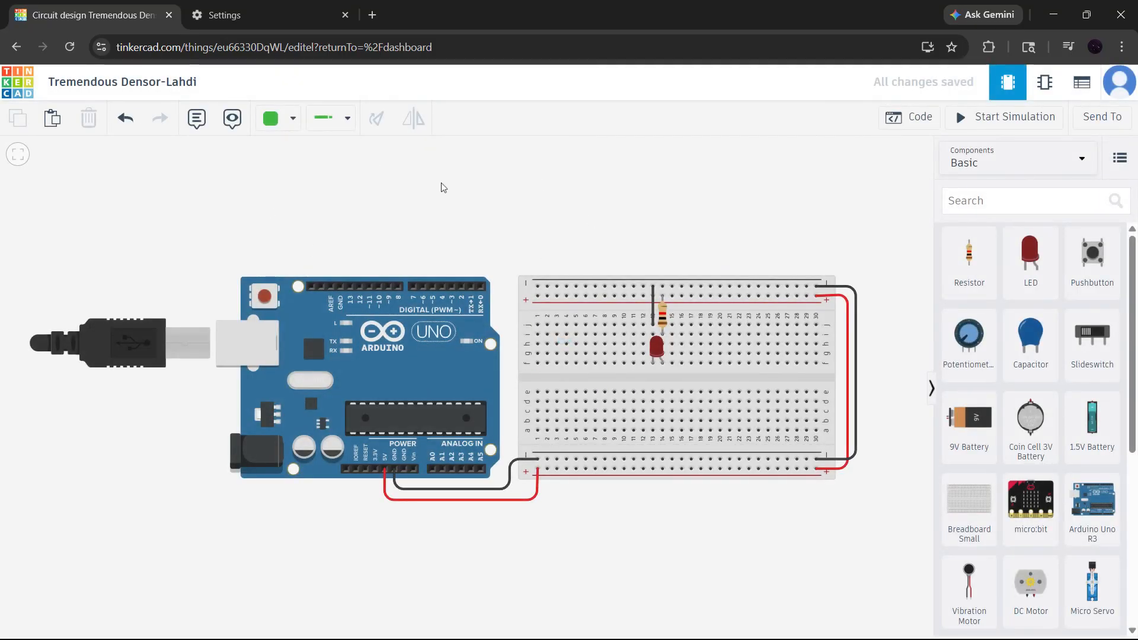
- In Chrome's privacy settings, prepare a browsing data deletion for the last 24 hours that includes cookies and other site data
left_click(242, 25)
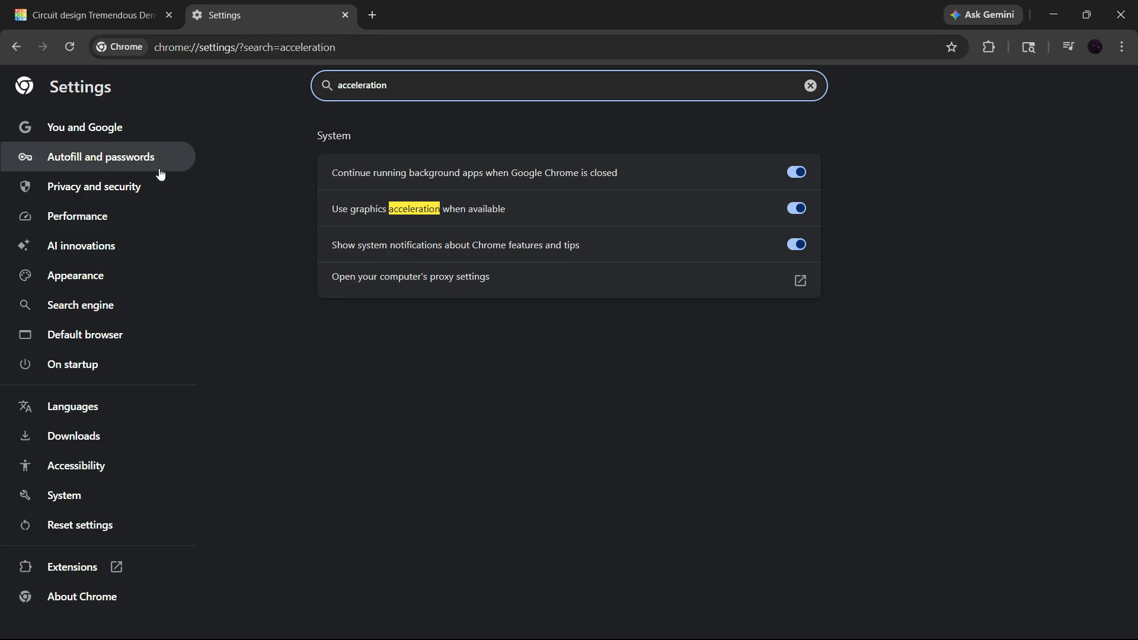
left_click(142, 188)
left_click(380, 283)
left_click(415, 289)
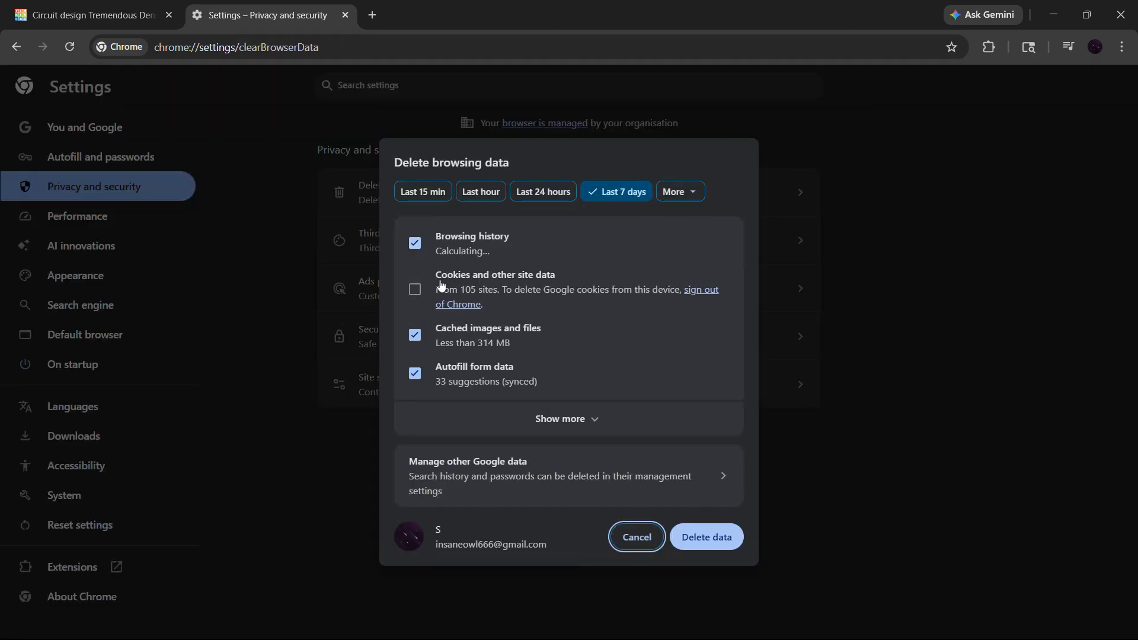
left_click(415, 289)
left_click(543, 191)
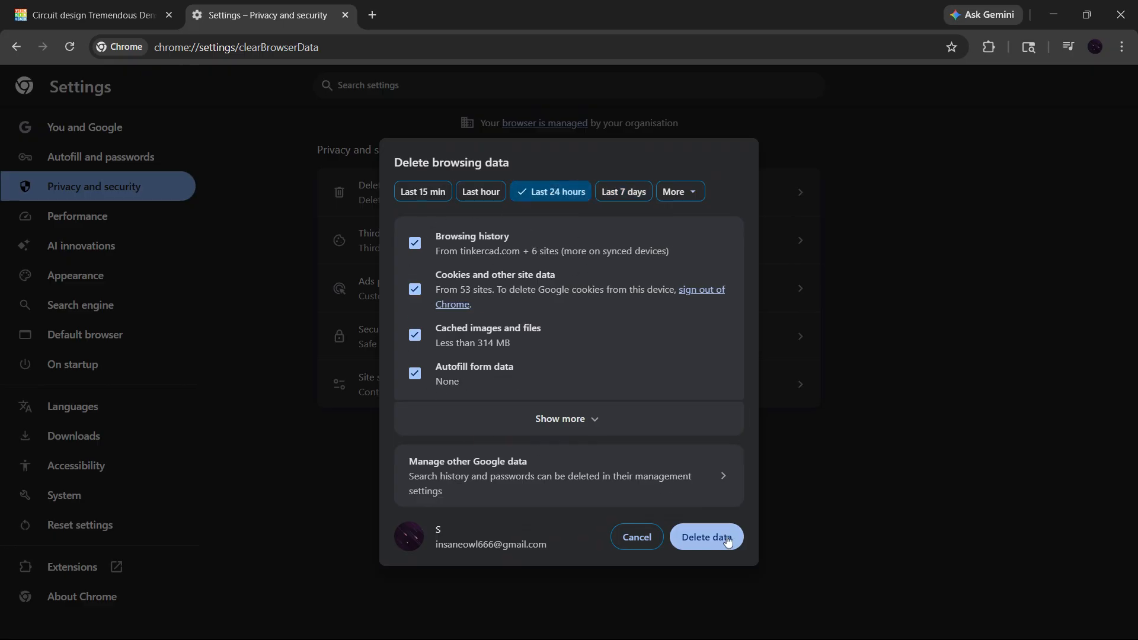
- Return to the Tinkercad circuit, switch the Arduino code's edit mode to Text, and close the code editor
left_click(154, 23)
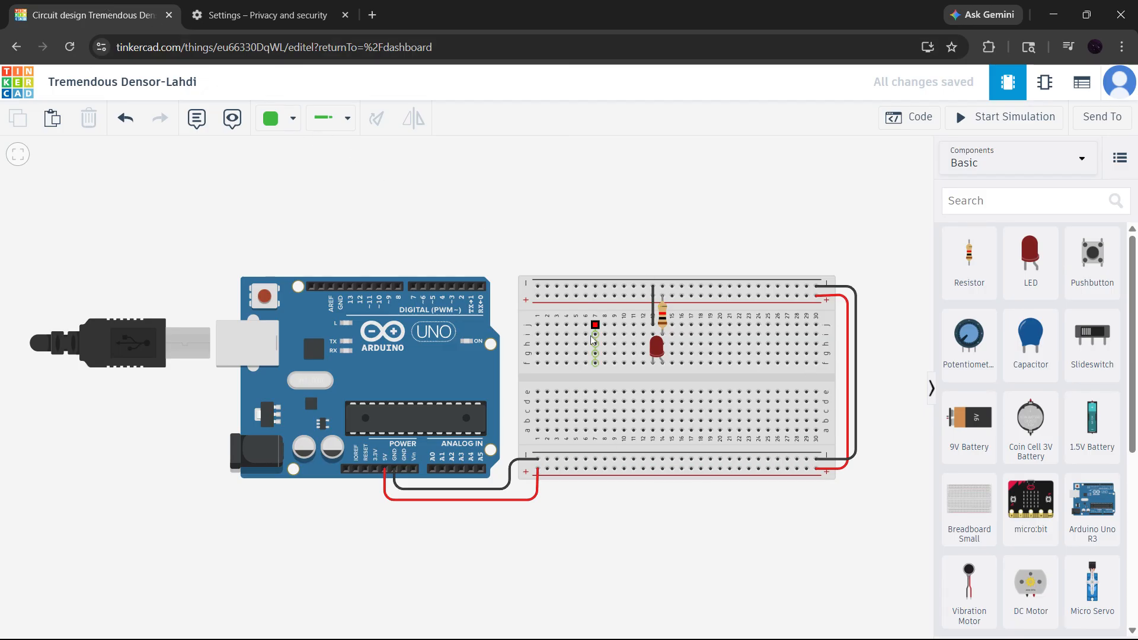
left_click(909, 116)
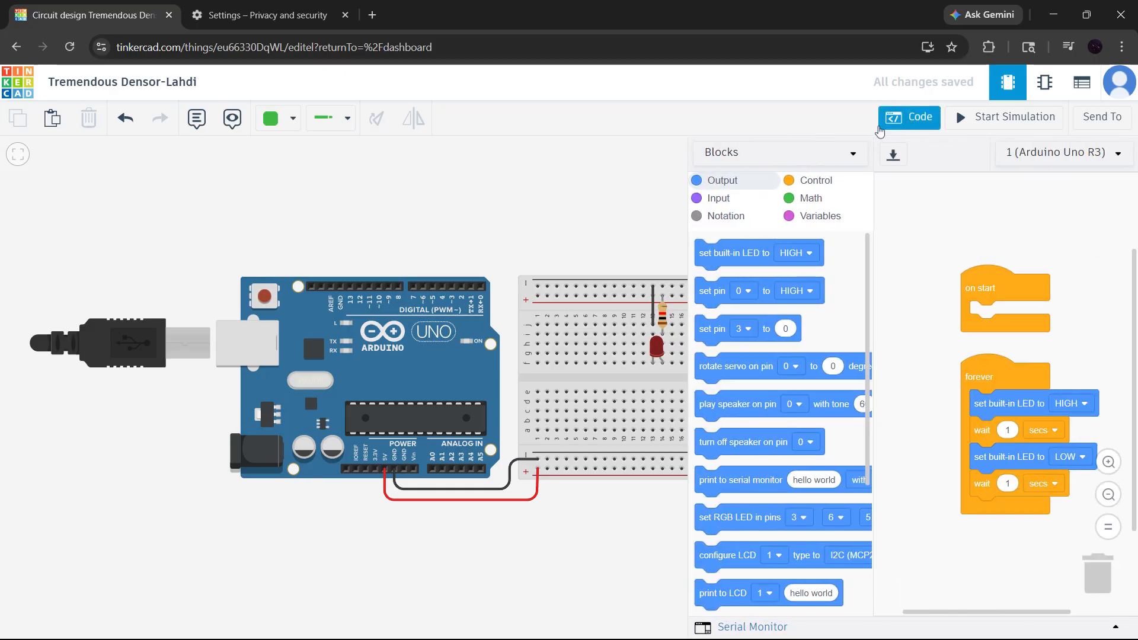
left_click(839, 154)
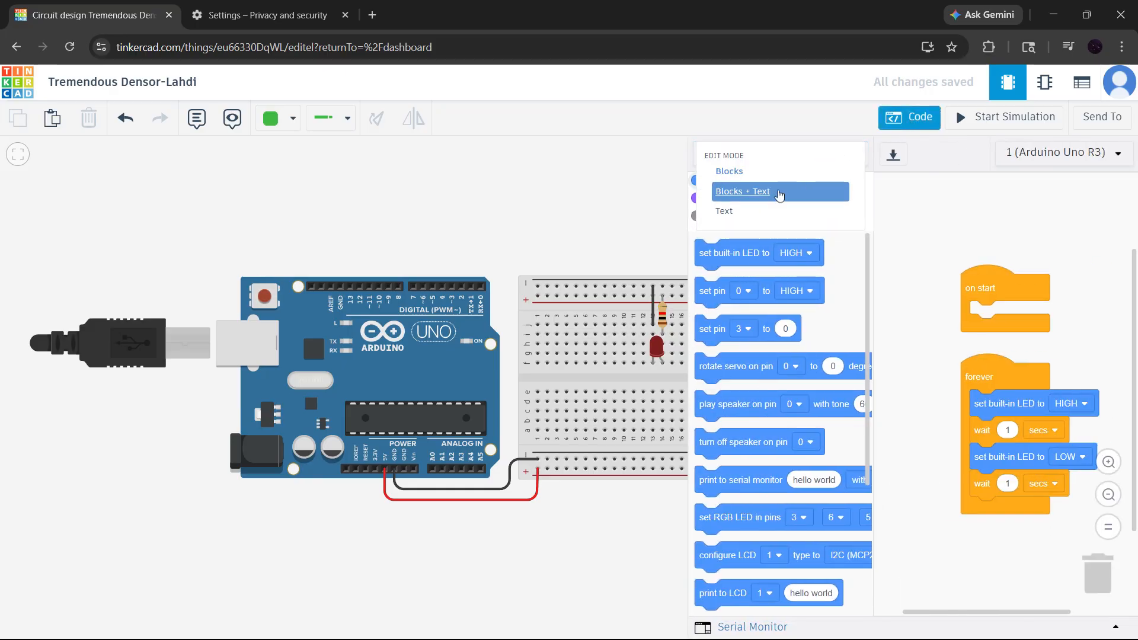
left_click(734, 211)
left_click(652, 386)
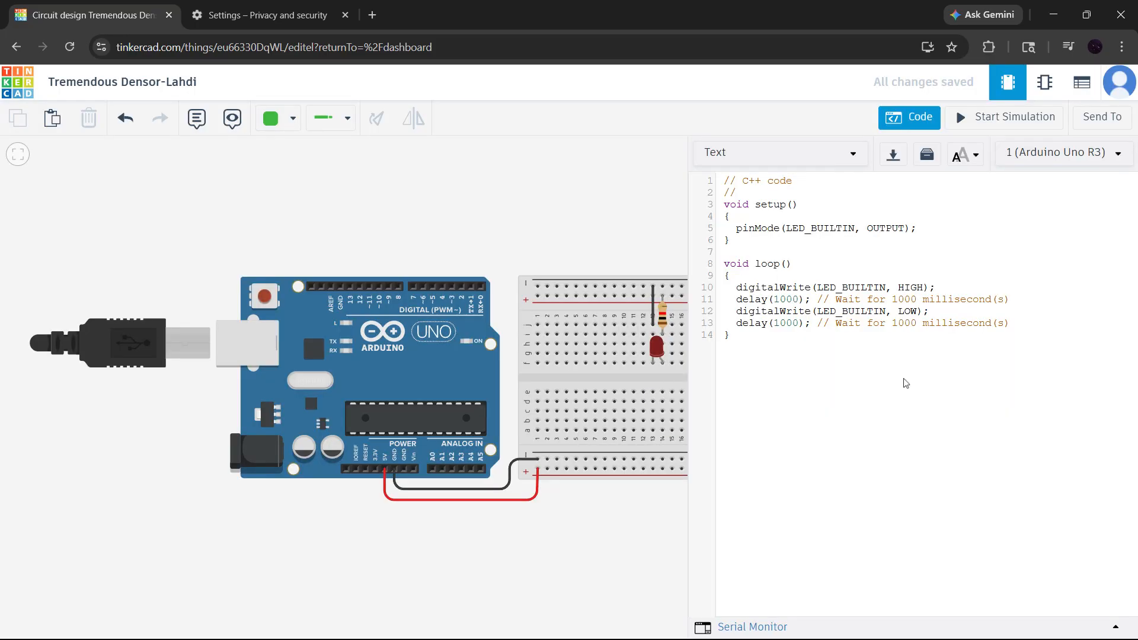
left_click(911, 117)
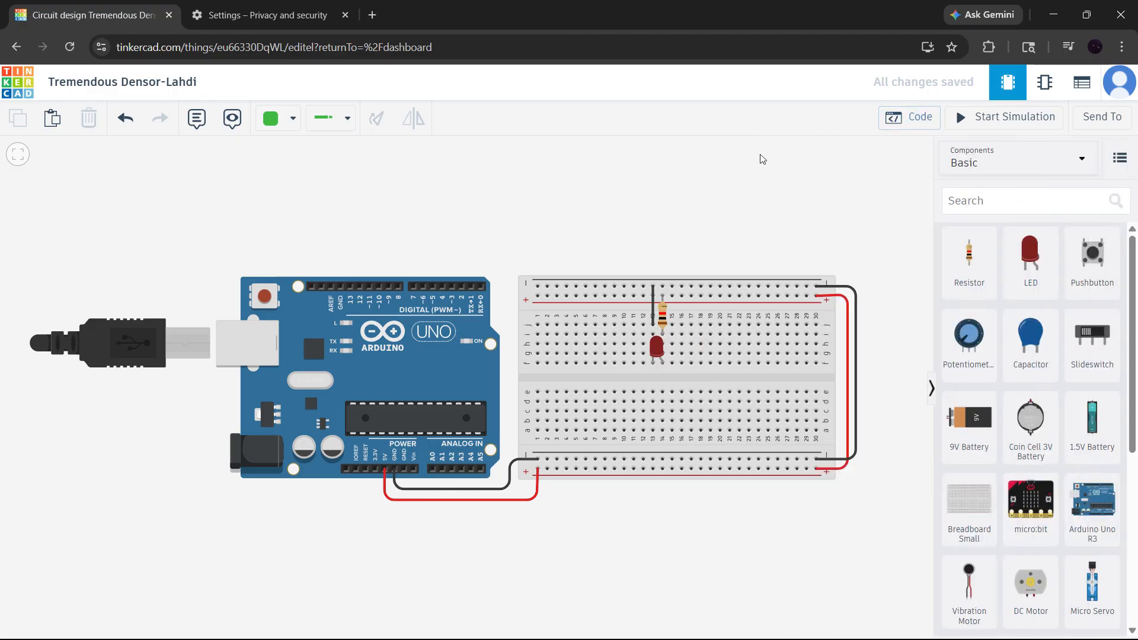
- Inspect the properties of the resistor and the LED on the breadboard
left_click(665, 309)
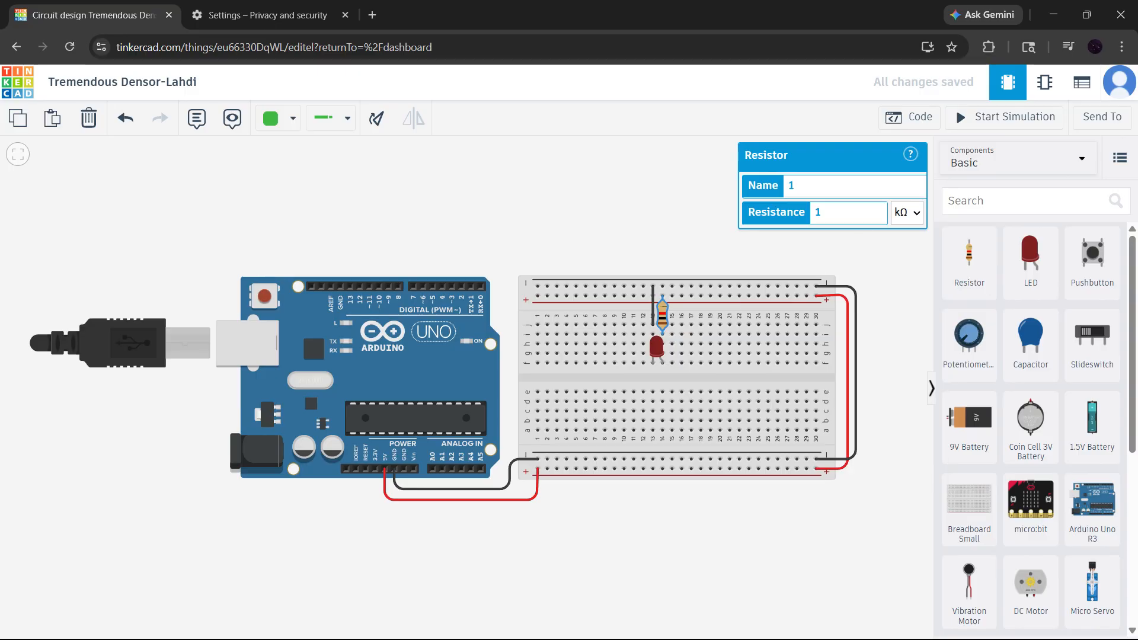
left_click(656, 350)
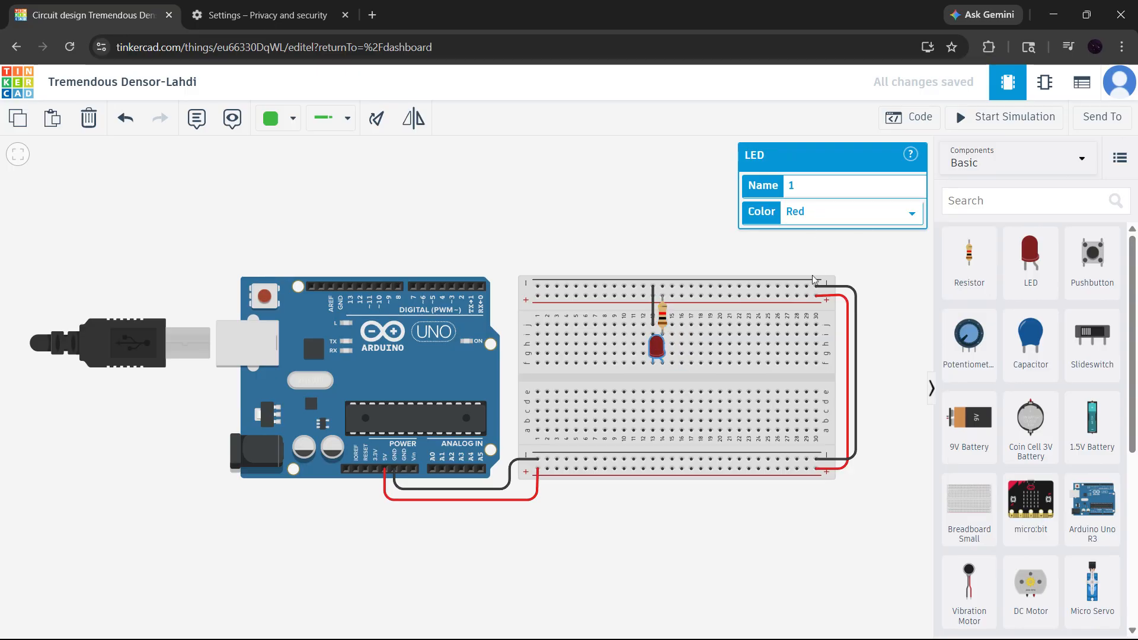
- Deselect the LED, switch to the Chrome settings, and dismiss the pending browsing data deletion
left_click(650, 234)
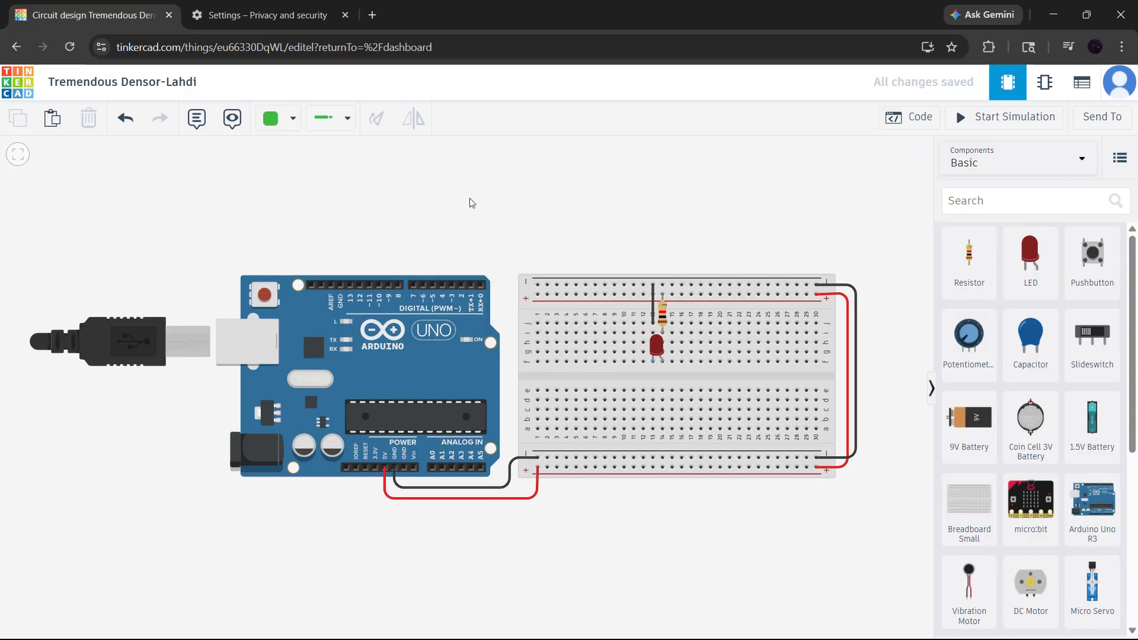
left_click(244, 17)
key("Escape")
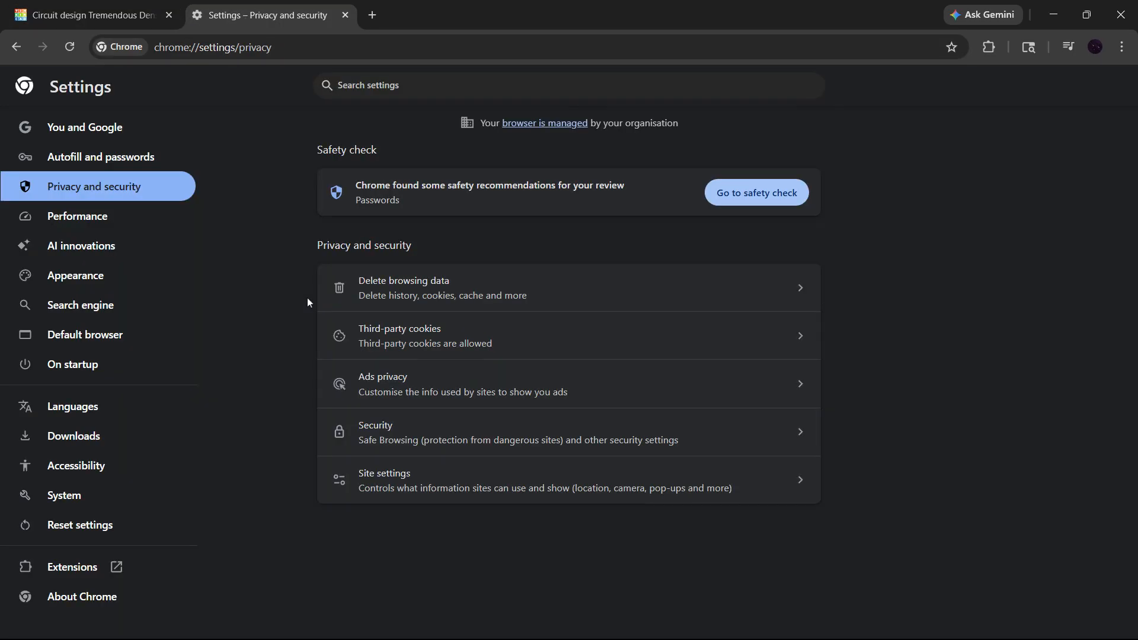
- Search the Chrome settings for "accele" to check the graphics acceleration option, and return to the Tinkercad circuit
left_click(438, 86)
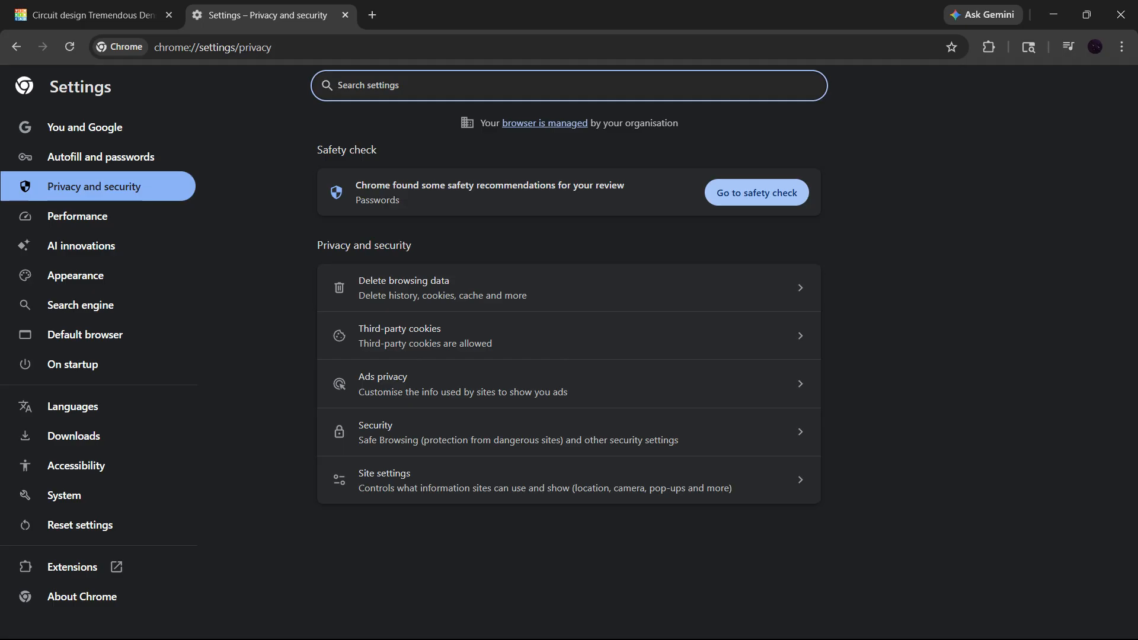
type("acc")
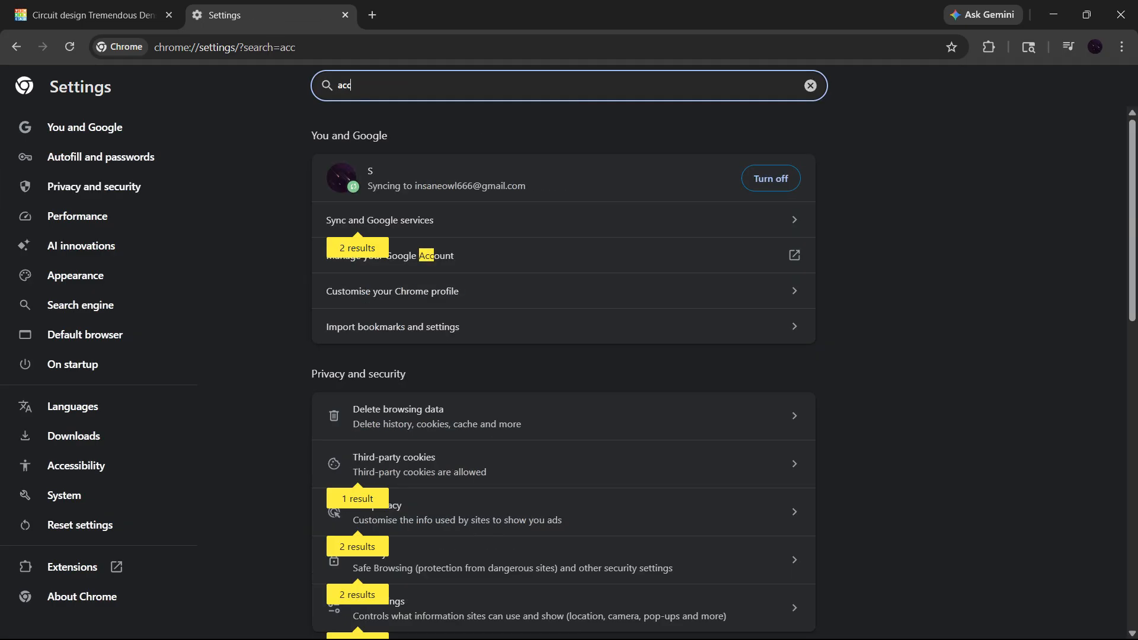
type("ele")
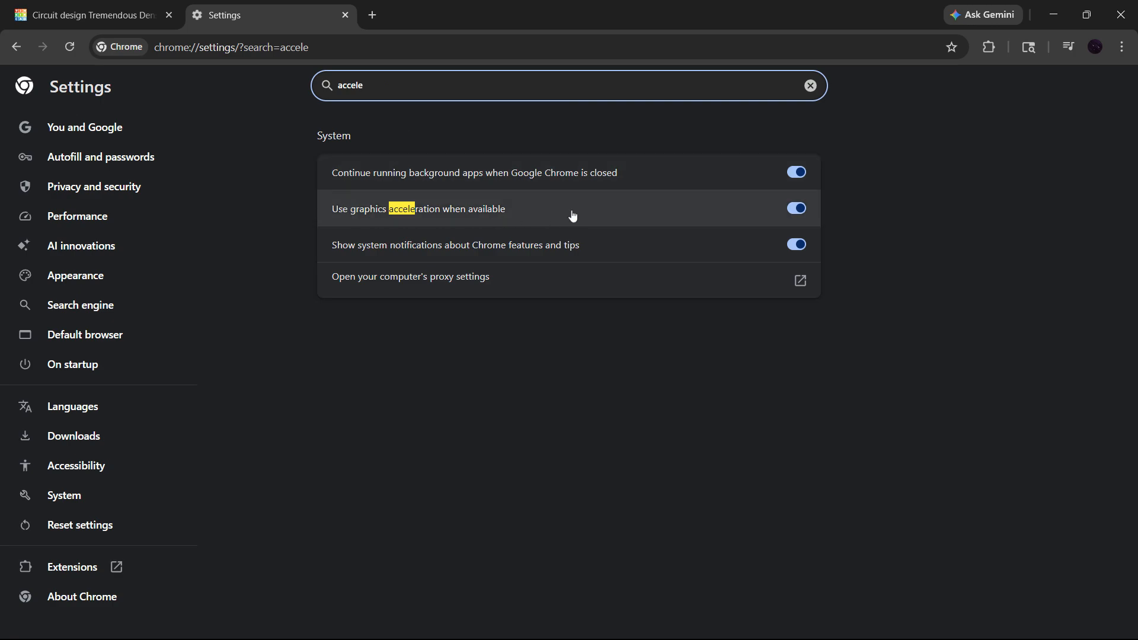
left_click(107, 22)
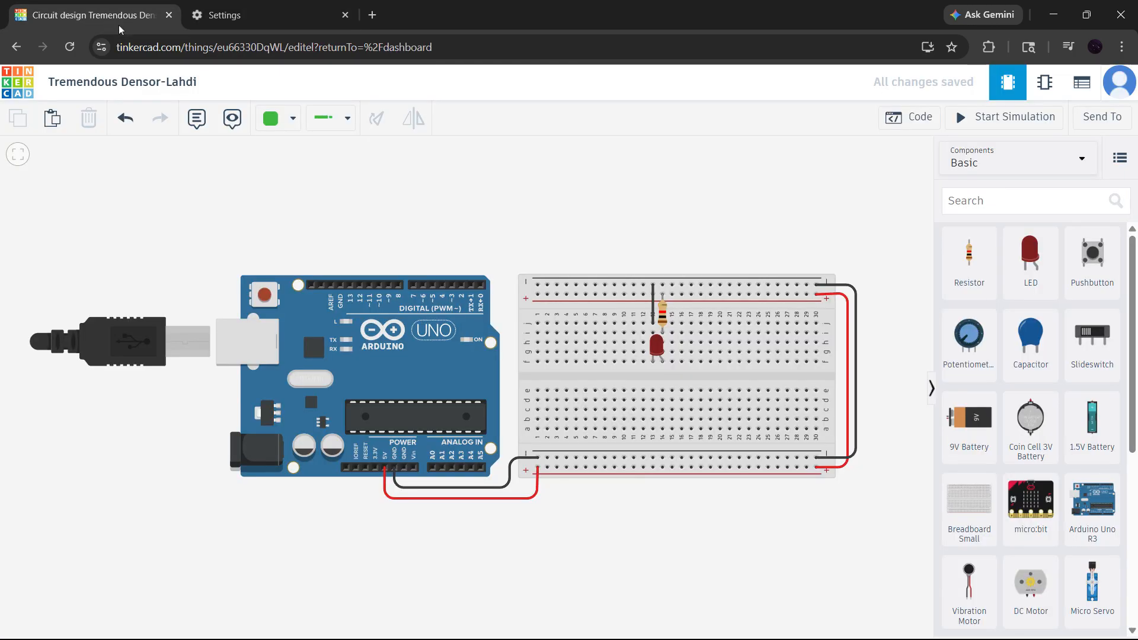